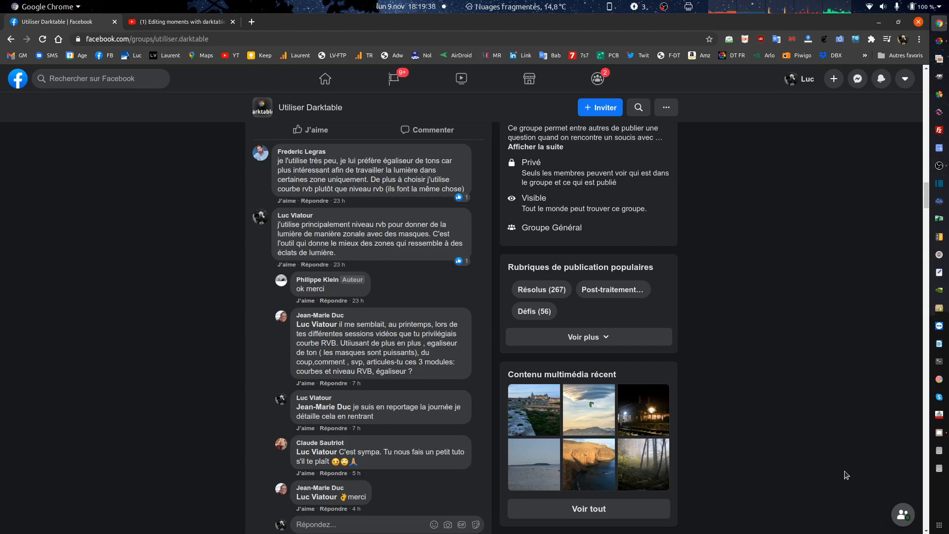
# In Chrome, view the Facebook discussion on tone modules and the YouTube video "Editing moments with darktable. Episode 32: dynamic range compression".
pyautogui.hotkey('ctrl', 'alt', 'Down')
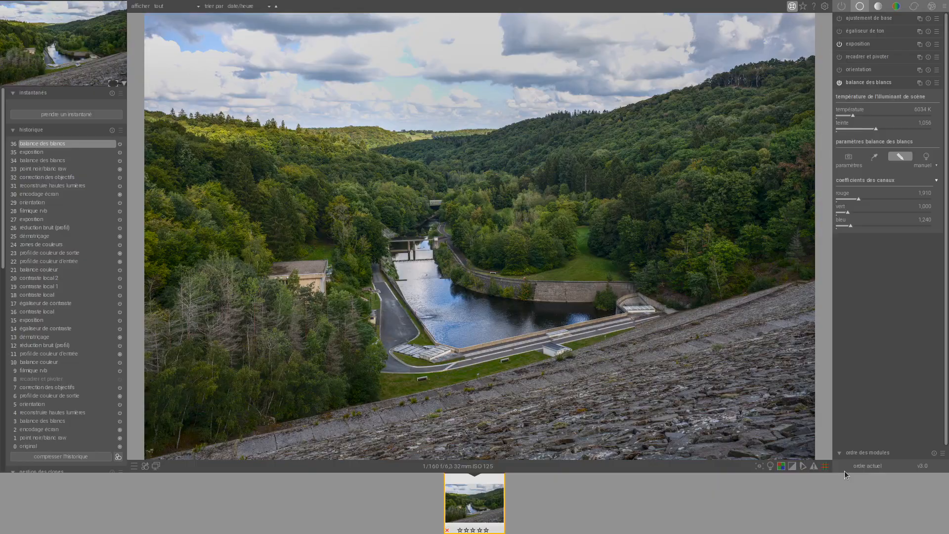
pyautogui.hotkey('alt', 'Tab')
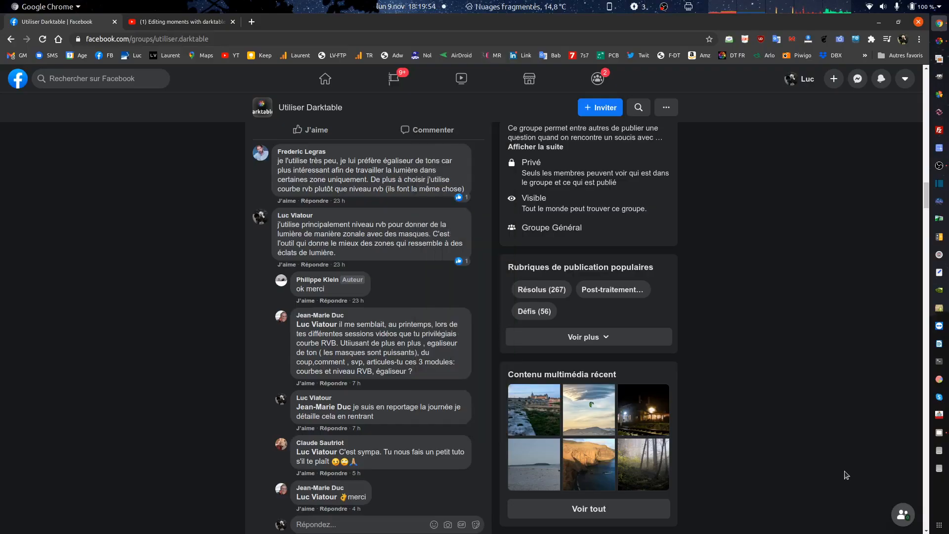
pyautogui.click(184, 24)
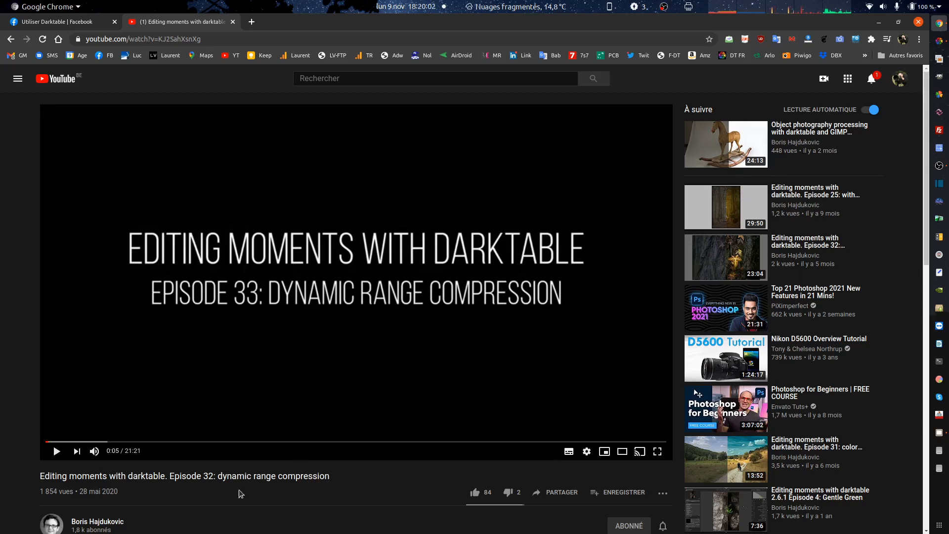
pyautogui.moveTo(146, 525); pyautogui.dragTo(65, 521)
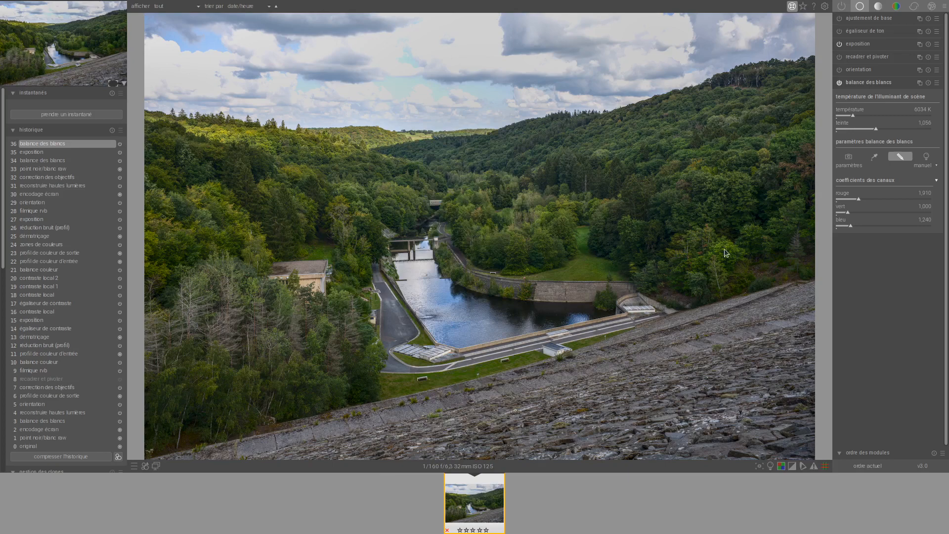
# Switch to darktable and examine the valley photo's foliage, the tone and color modules, and the controls of égaliseur de ton.
pyautogui.scroll(6, 724, 250)
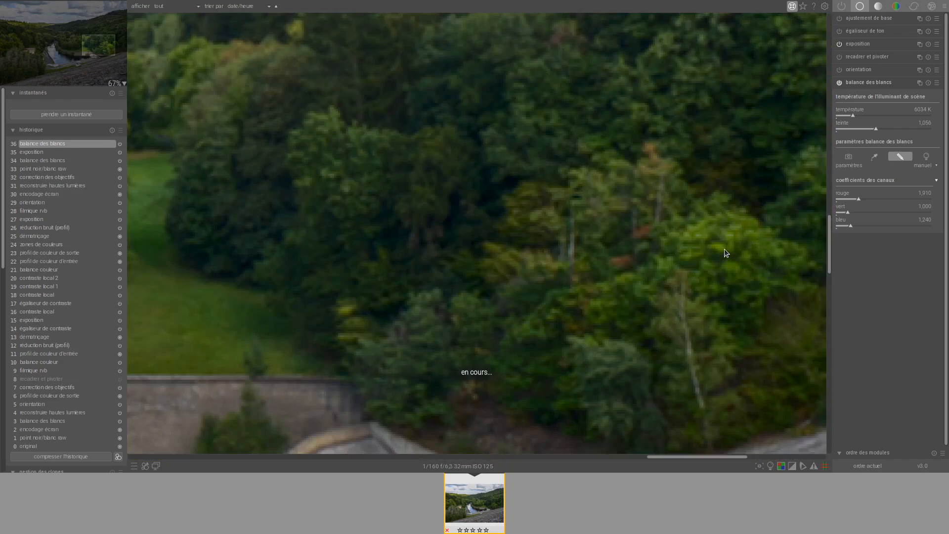
pyautogui.scroll(-5, 725, 250)
pyautogui.scroll(-1, 725, 248)
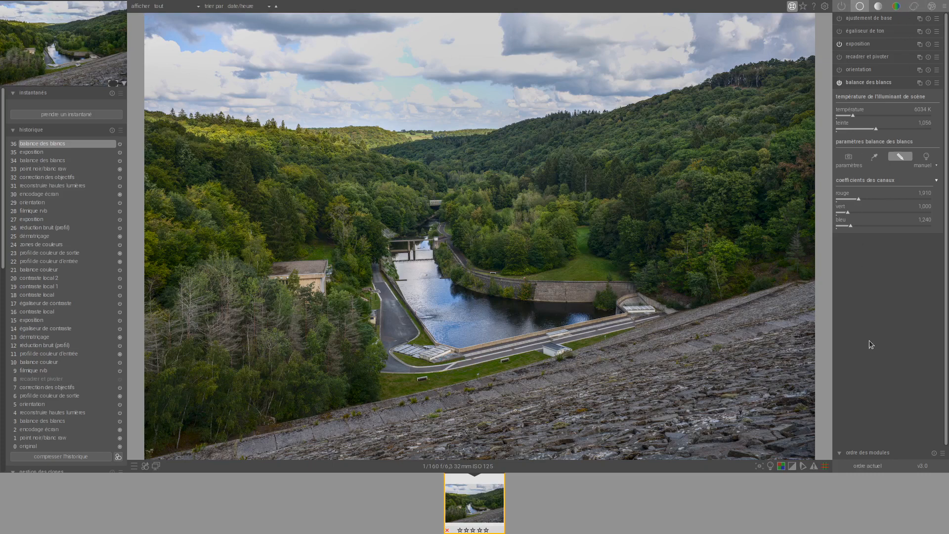
pyautogui.click(877, 6)
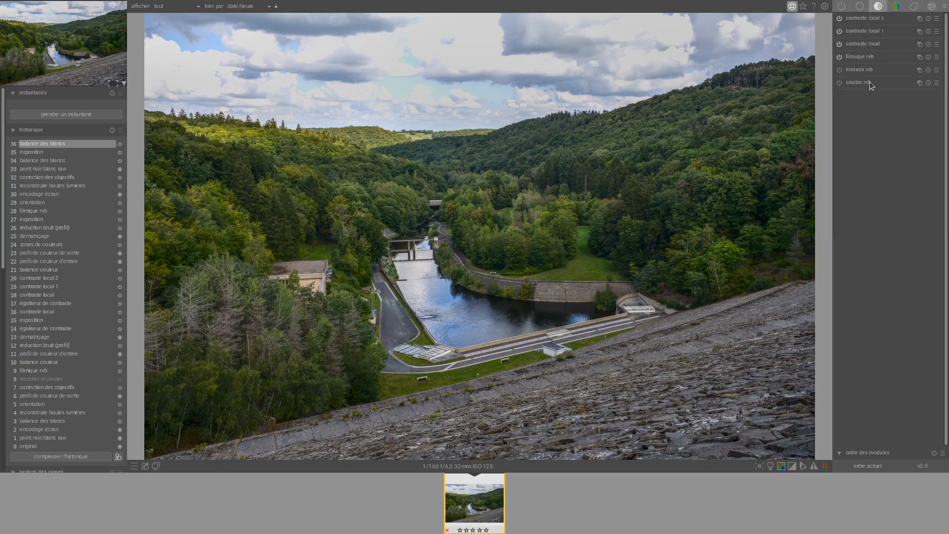
pyautogui.click(896, 9)
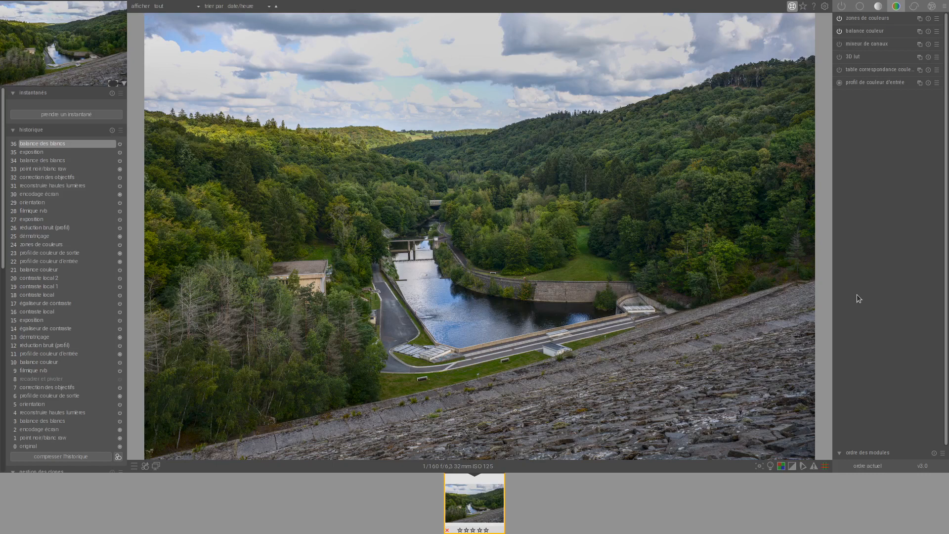
pyautogui.click(877, 6)
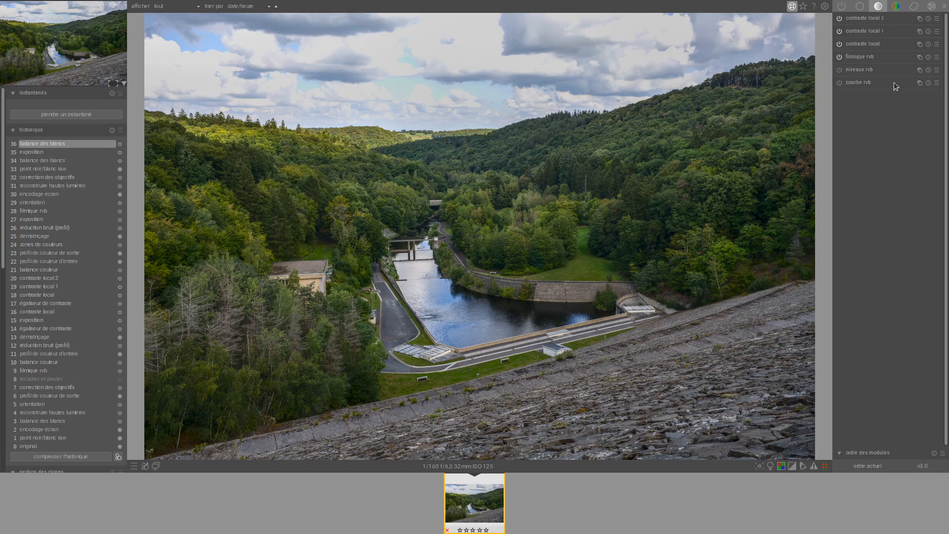
pyautogui.click(860, 6)
pyautogui.click(869, 31)
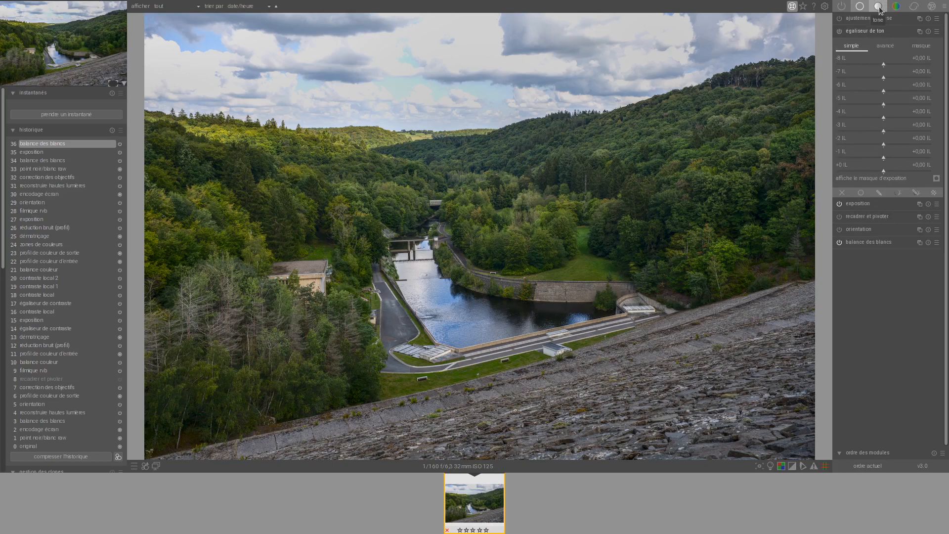
# Brush a drawn mask for niveaux rvb over the right forest slope, the lower-left trees, the left hillside and the stone embankment.
pyautogui.click(878, 7)
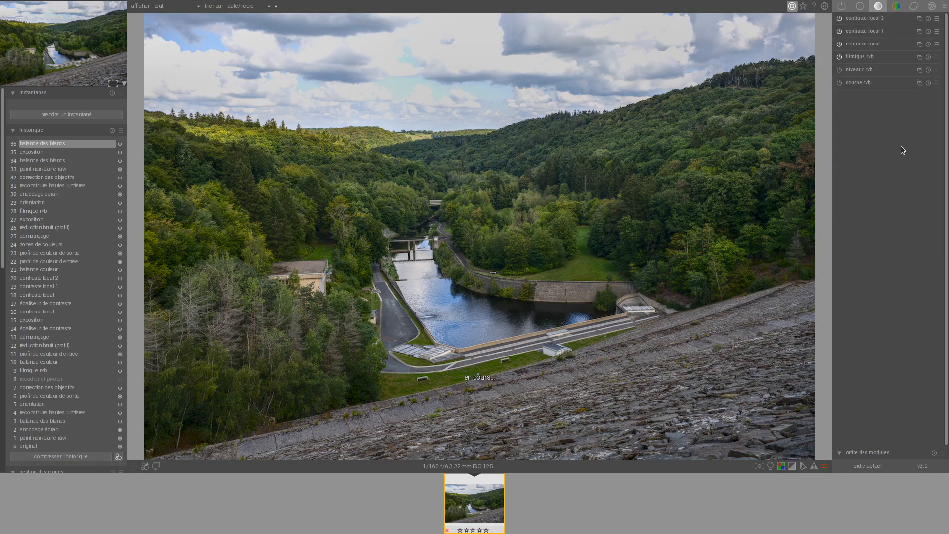
pyautogui.click(870, 70)
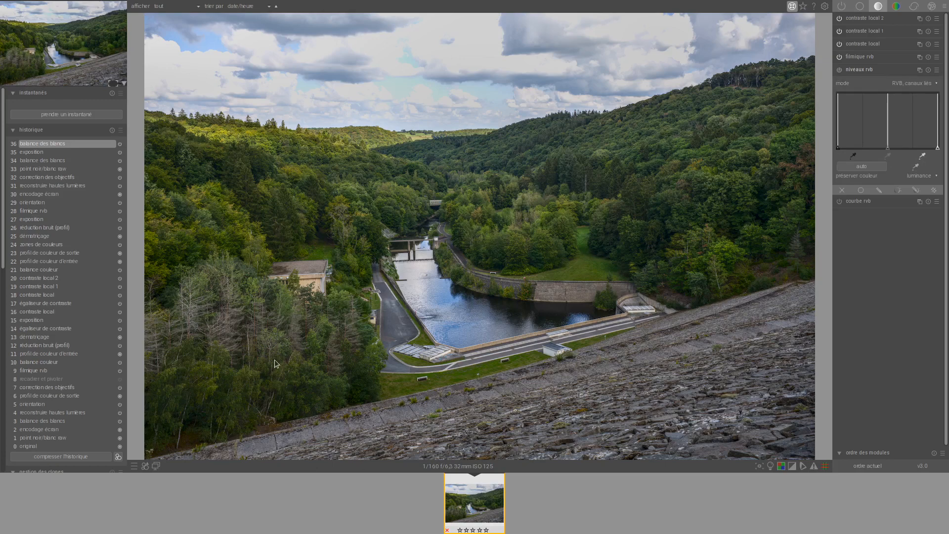
pyautogui.click(878, 189)
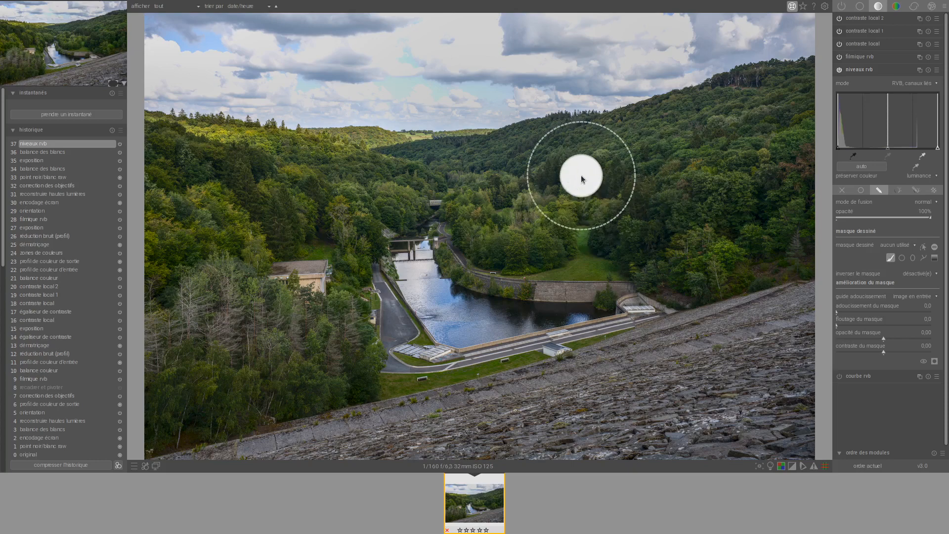
pyautogui.moveTo(580, 175)
pyautogui.mouseDown()
pyautogui.moveTo(685, 213)
pyautogui.moveTo(760, 167)
pyautogui.moveTo(769, 202)
pyautogui.moveTo(718, 254)
pyautogui.moveTo(628, 223)
pyautogui.moveTo(526, 240)
pyautogui.moveTo(598, 232)
pyautogui.mouseUp()
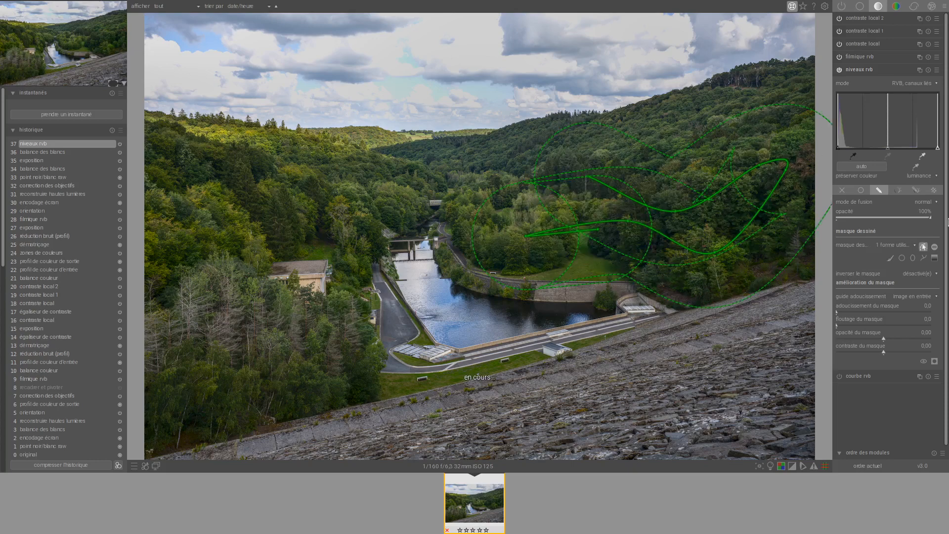
pyautogui.moveTo(182, 383); pyautogui.dragTo(324, 364)
pyautogui.click(890, 258)
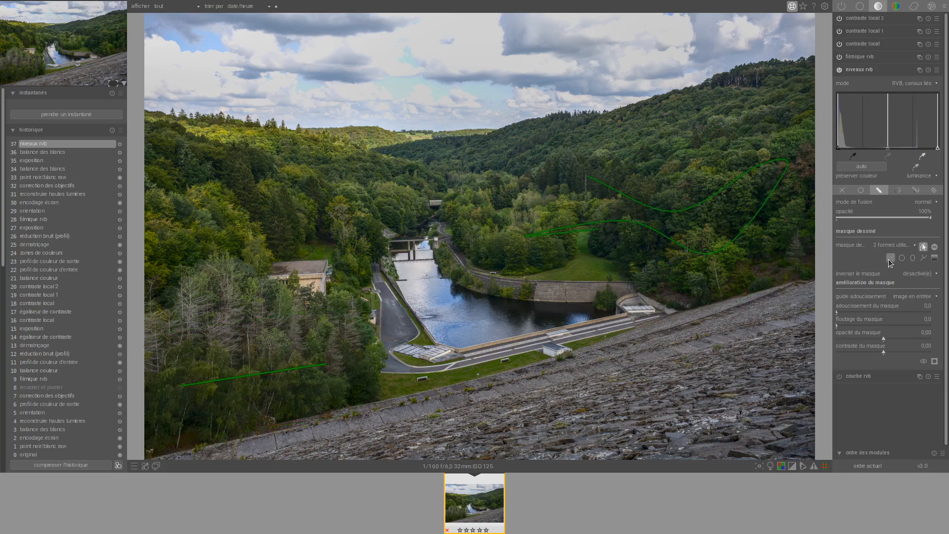
pyautogui.moveTo(168, 170)
pyautogui.mouseDown()
pyautogui.moveTo(246, 191)
pyautogui.moveTo(289, 226)
pyautogui.moveTo(371, 209)
pyautogui.mouseUp()
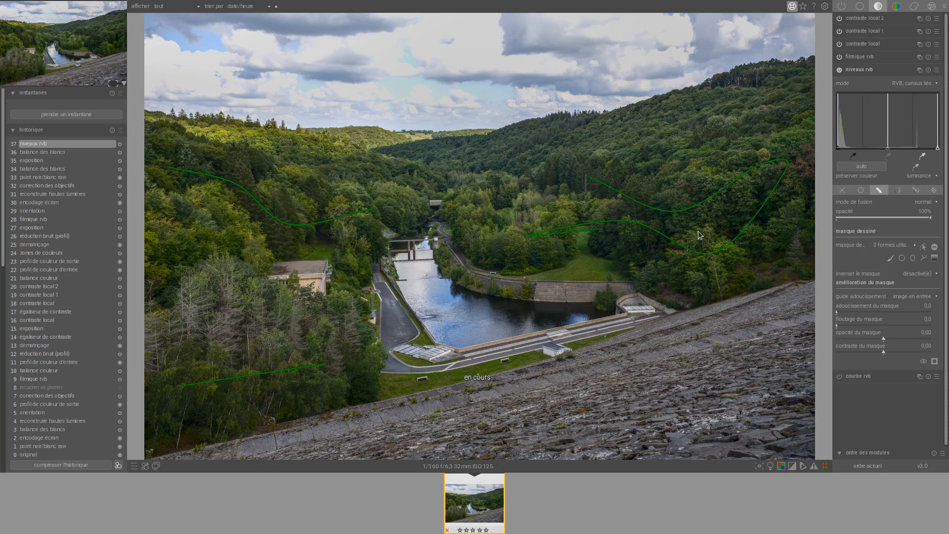
pyautogui.click(890, 257)
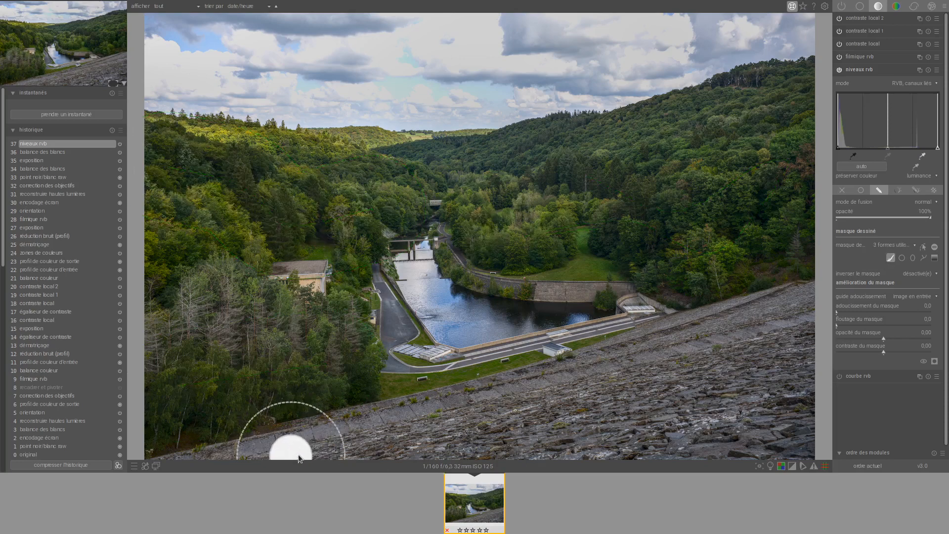
pyautogui.moveTo(298, 454)
pyautogui.mouseDown()
pyautogui.moveTo(582, 412)
pyautogui.moveTo(795, 333)
pyautogui.moveTo(776, 356)
pyautogui.moveTo(538, 454)
pyautogui.moveTo(720, 434)
pyautogui.moveTo(662, 458)
pyautogui.moveTo(667, 436)
pyautogui.moveTo(817, 444)
pyautogui.moveTo(818, 335)
pyautogui.moveTo(802, 332)
pyautogui.moveTo(676, 392)
pyautogui.moveTo(494, 413)
pyautogui.moveTo(805, 326)
pyautogui.moveTo(463, 464)
pyautogui.moveTo(230, 487)
pyautogui.moveTo(247, 474)
pyautogui.moveTo(289, 477)
pyautogui.moveTo(374, 455)
pyautogui.mouseUp()
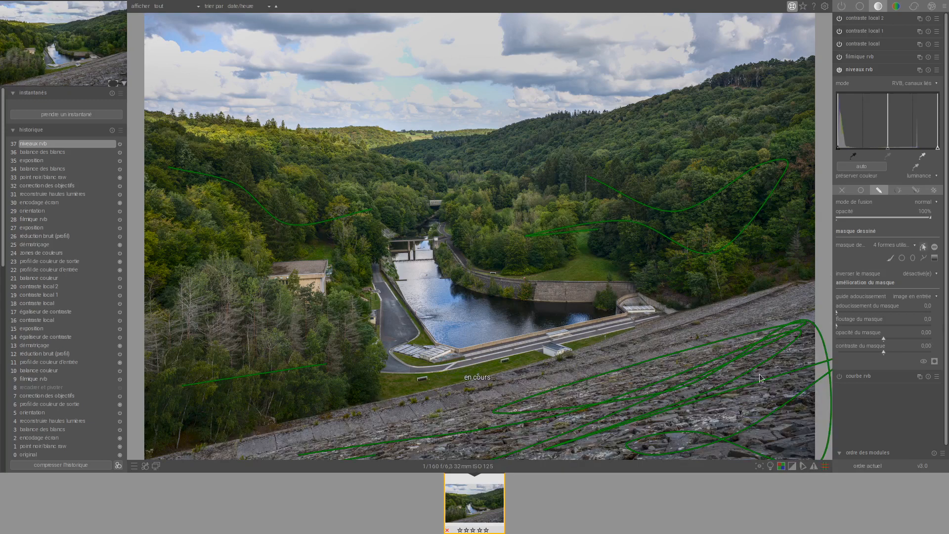
# Lower the white point in niveaux rvb to brighten the masked areas and set the mask feathering (adoucissement du masque) to 53,2.
pyautogui.rightClick(861, 308)
pyautogui.click(861, 307)
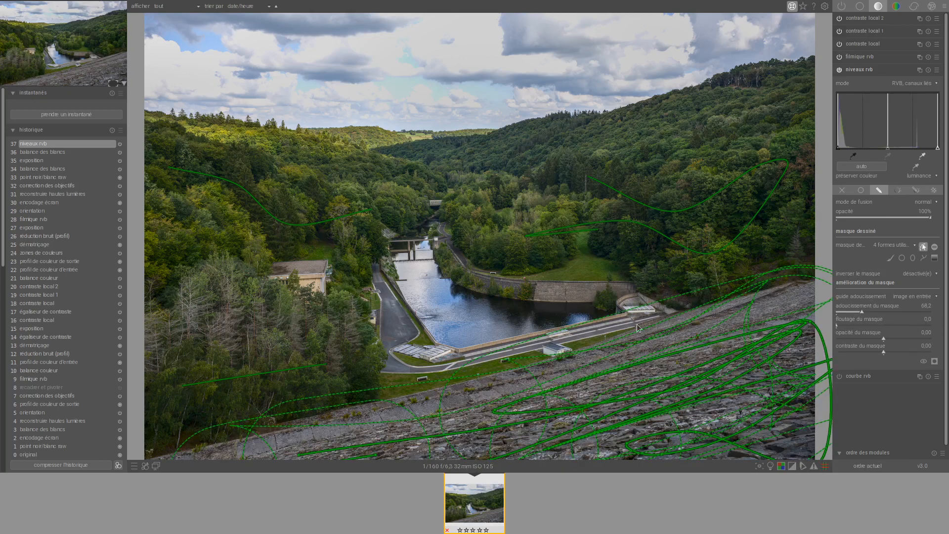
pyautogui.click(923, 248)
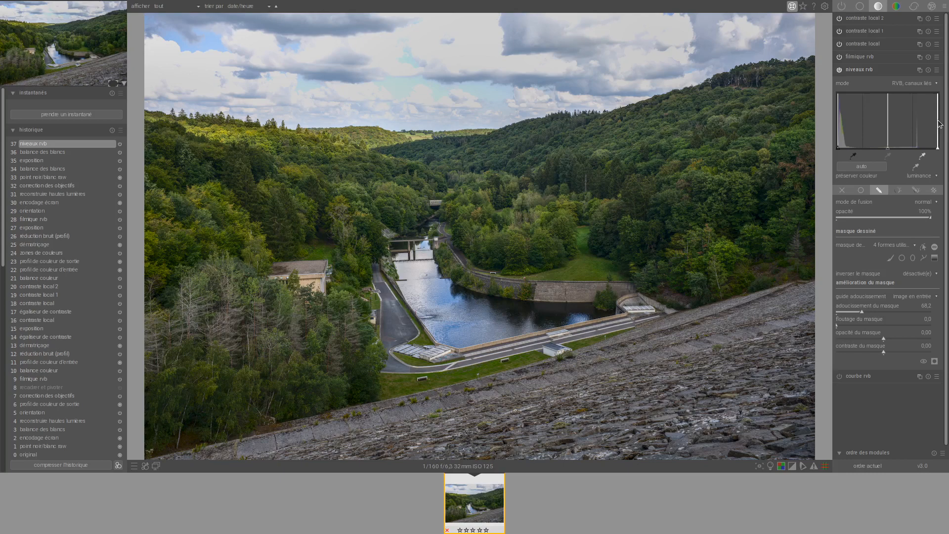
pyautogui.moveTo(934, 122); pyautogui.dragTo(892, 127)
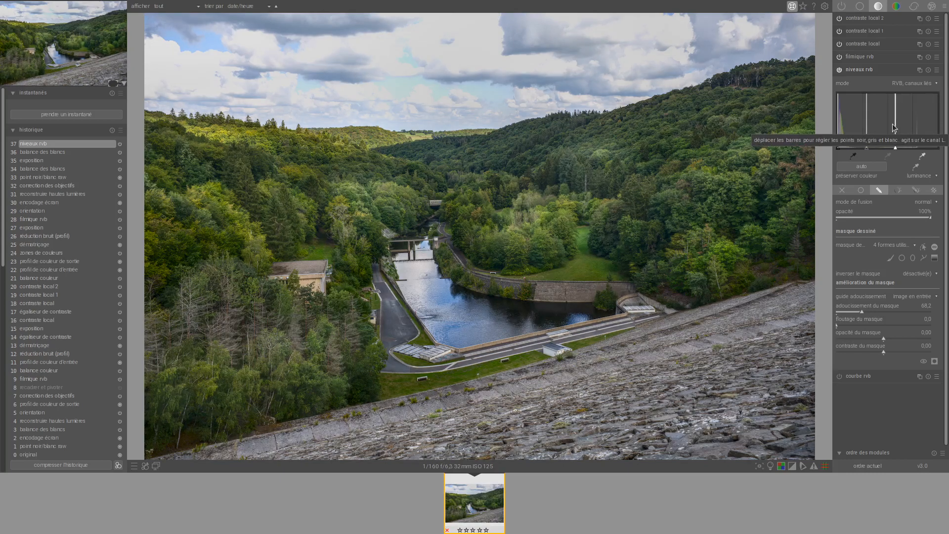
pyautogui.click(879, 312)
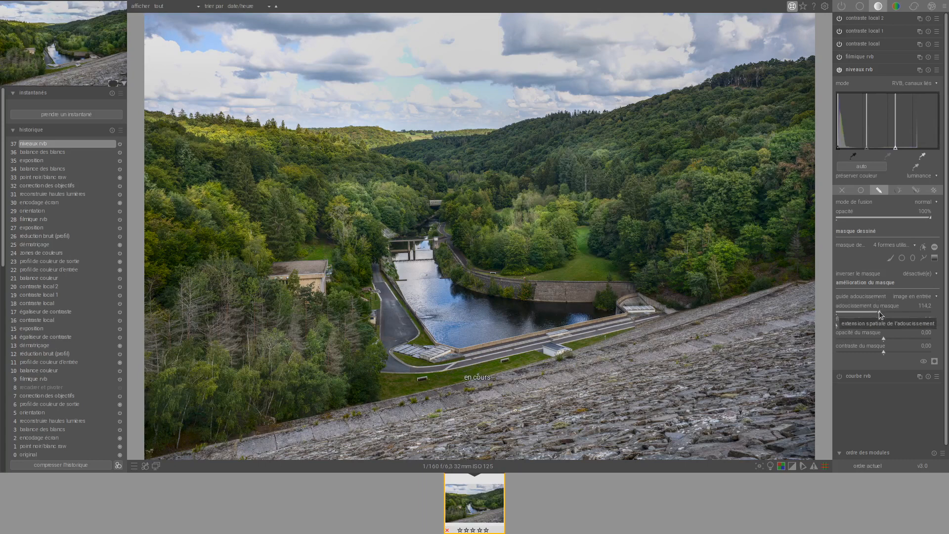
pyautogui.click(856, 312)
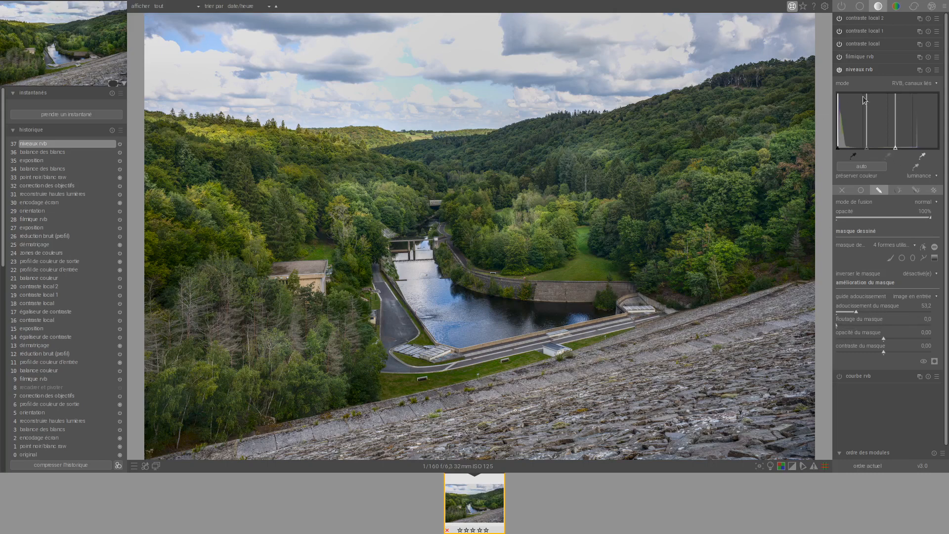
# Lower the white point in niveaux rvb further, and compare the photo with the module off and on.
pyautogui.moveTo(894, 103); pyautogui.dragTo(882, 105)
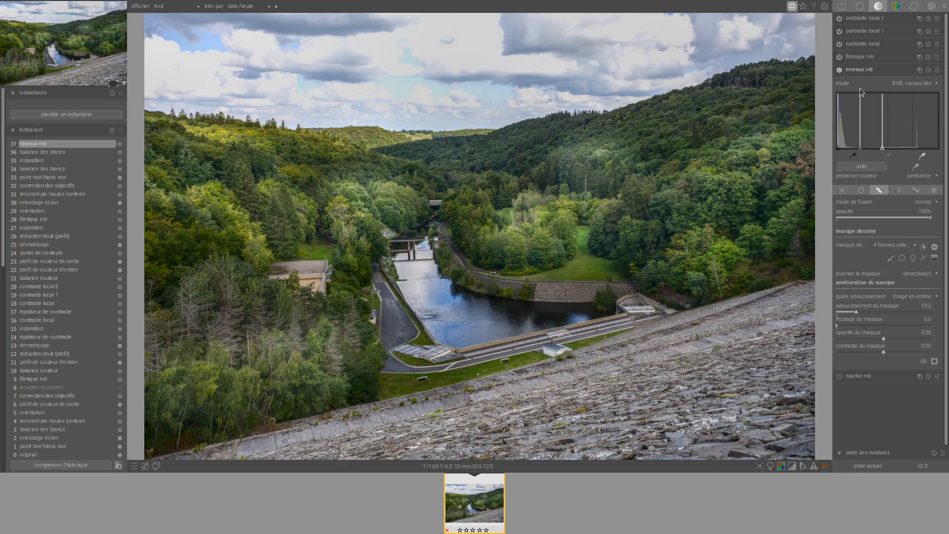
pyautogui.moveTo(859, 101); pyautogui.dragTo(861, 101)
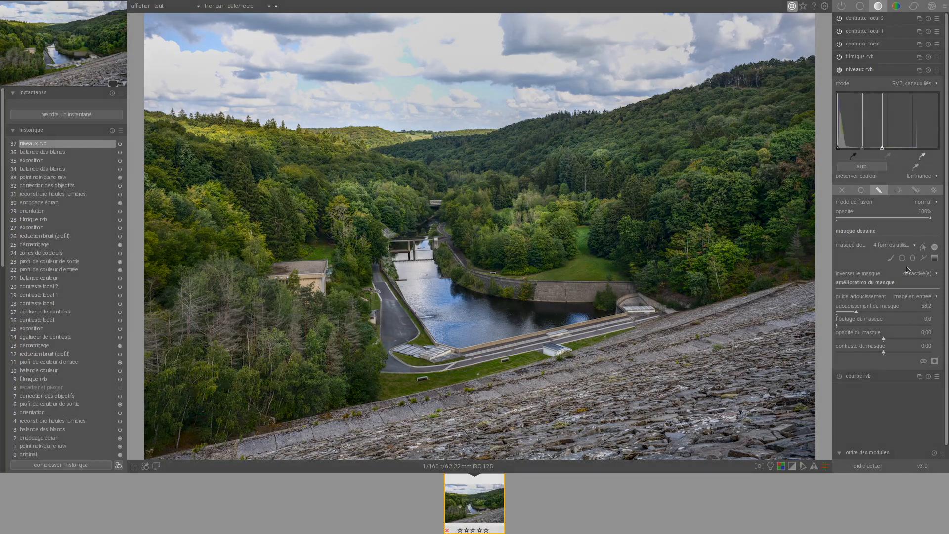
pyautogui.moveTo(883, 117); pyautogui.dragTo(870, 117)
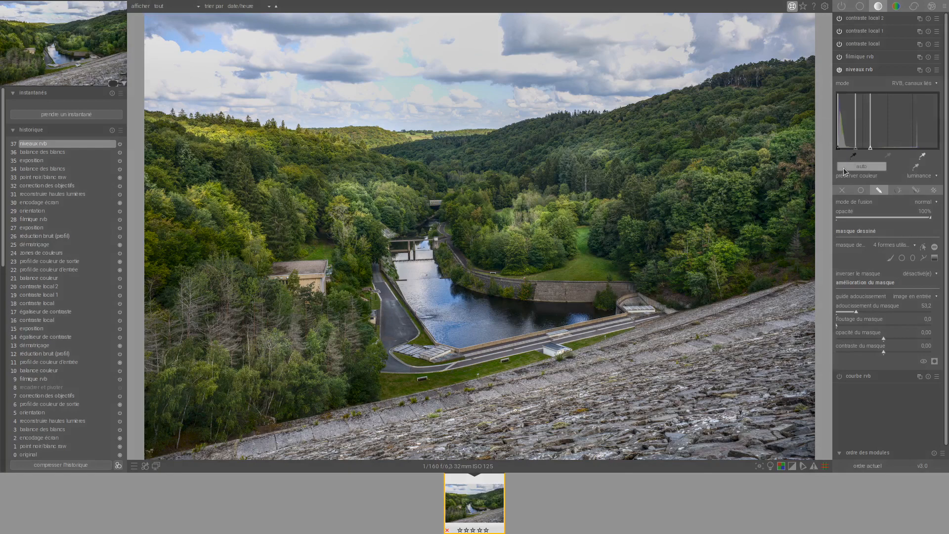
pyautogui.moveTo(868, 112); pyautogui.dragTo(866, 111)
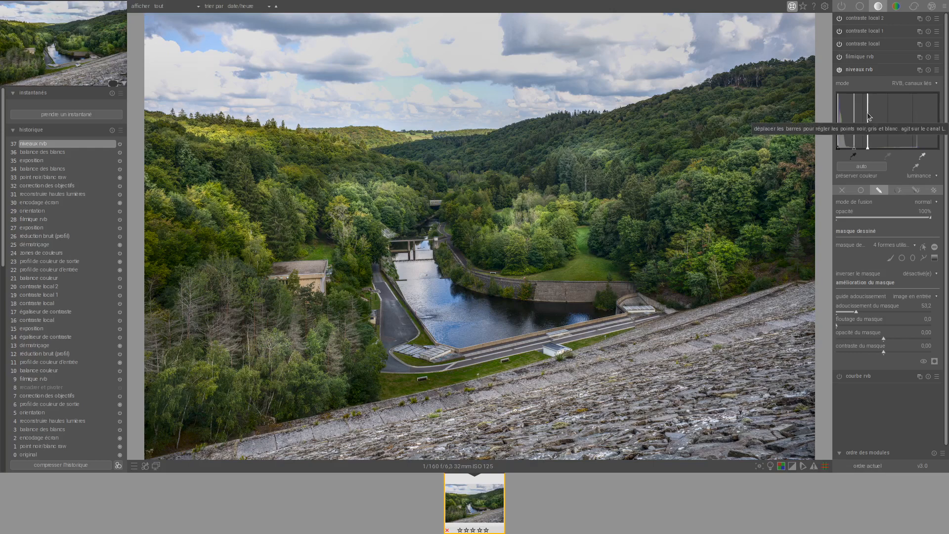
pyautogui.click(838, 70)
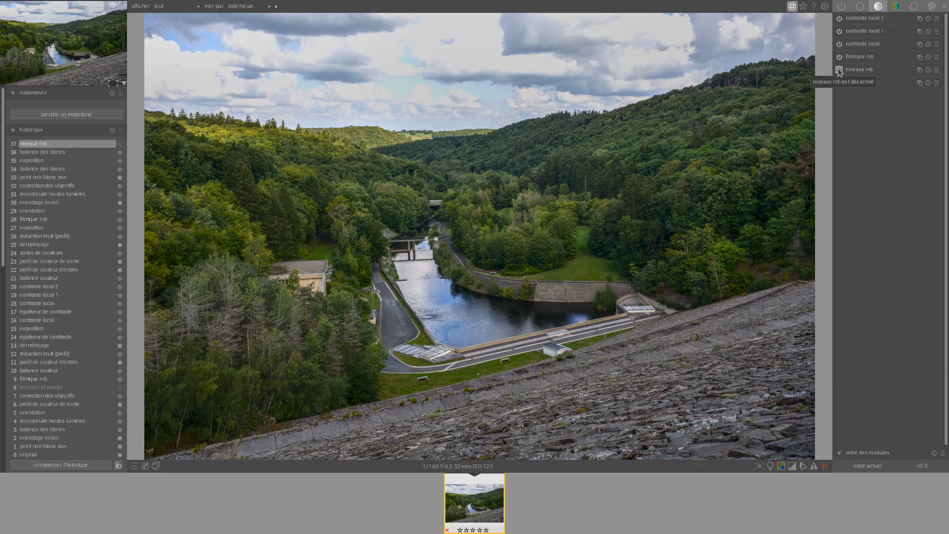
pyautogui.click(838, 70)
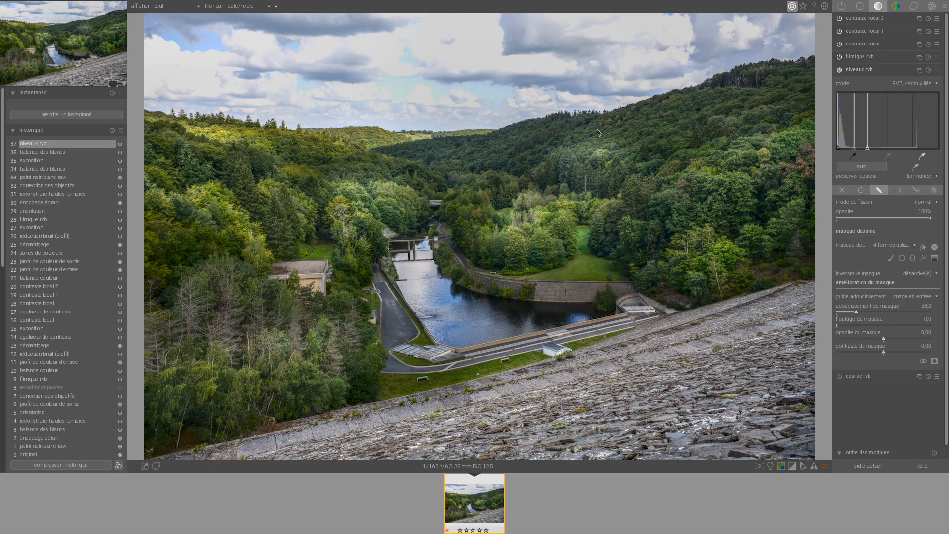
# Set the niveaux rvb mask feathering to 83,3 and shift the start of the brush stroke on the right forest slope inward.
pyautogui.click(867, 312)
pyautogui.click(924, 247)
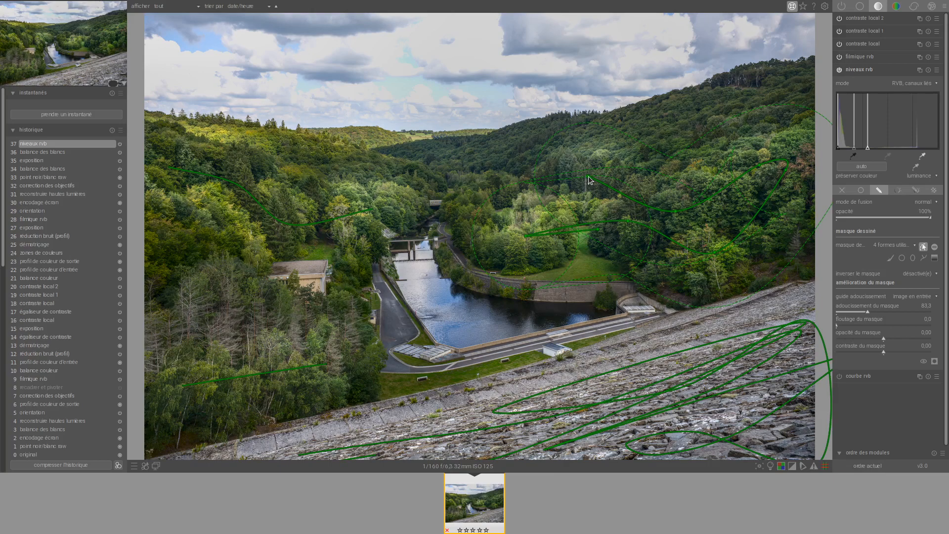
pyautogui.moveTo(600, 187); pyautogui.dragTo(609, 192)
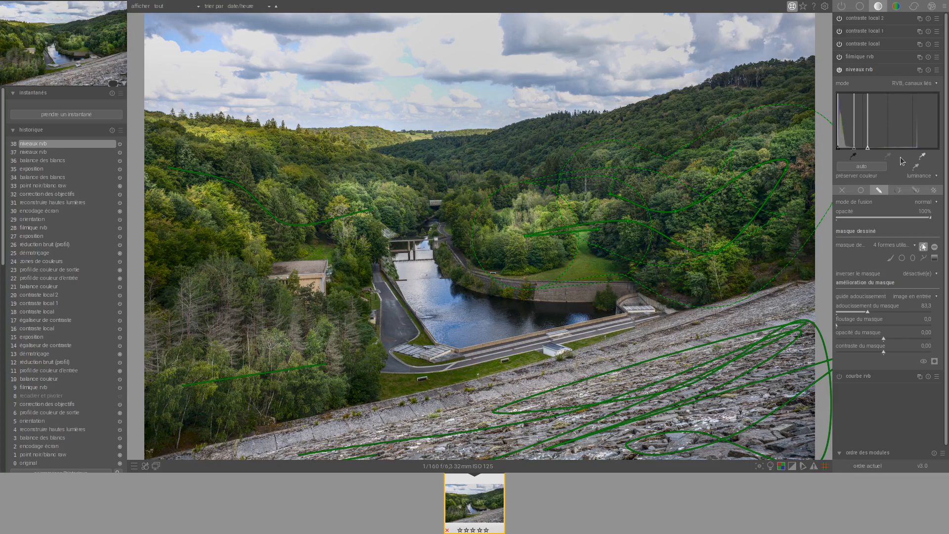
pyautogui.click(859, 69)
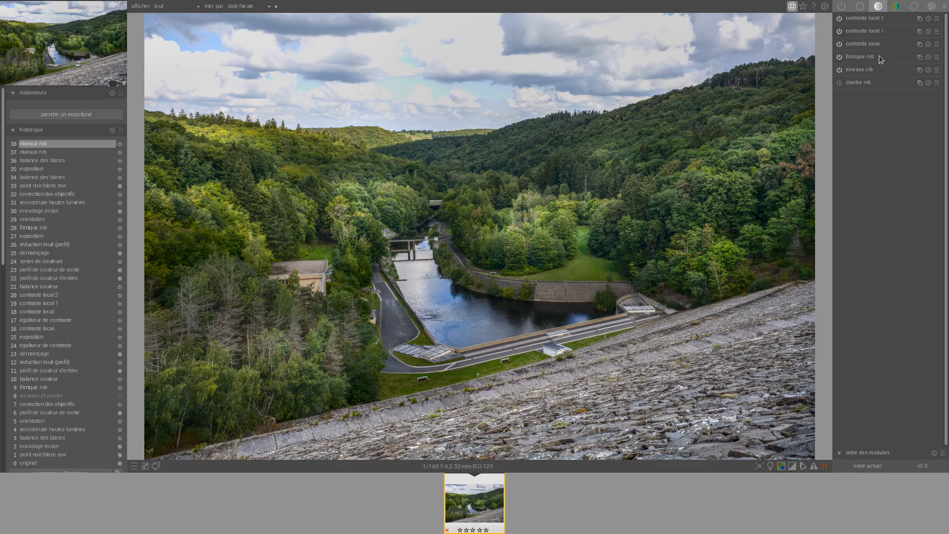
# Add a point in the lower tones of courbe rvb and pull the curve slightly below the diagonal to darken the photo.
pyautogui.click(864, 83)
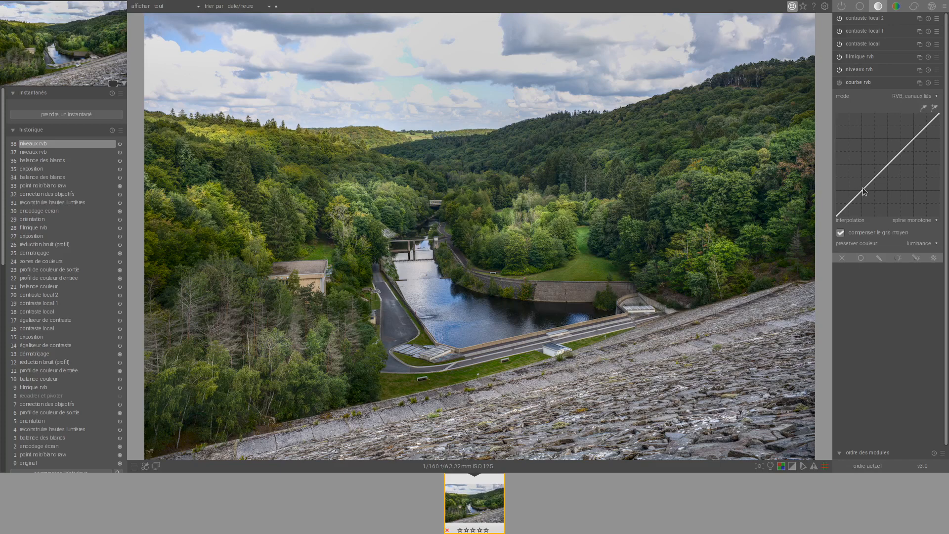
pyautogui.moveTo(863, 192); pyautogui.dragTo(869, 193)
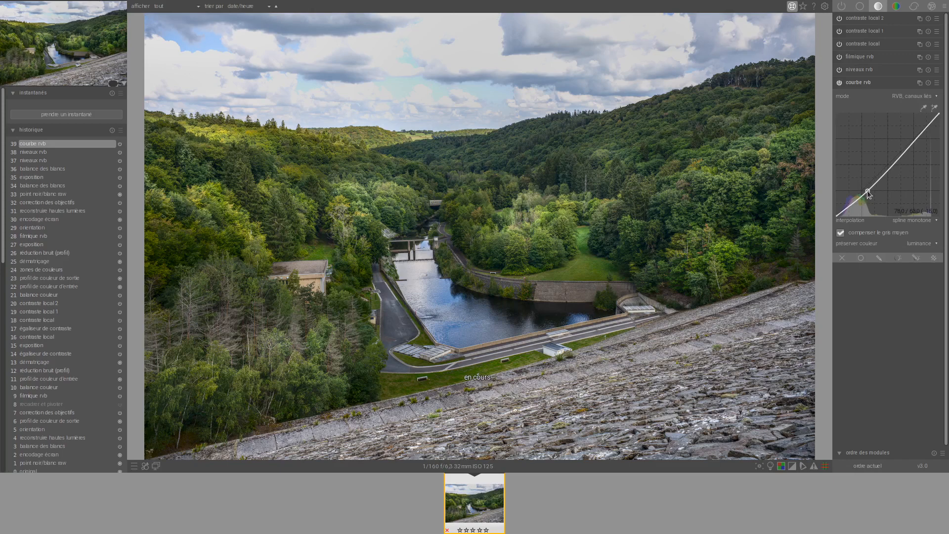
pyautogui.moveTo(869, 195); pyautogui.dragTo(871, 193)
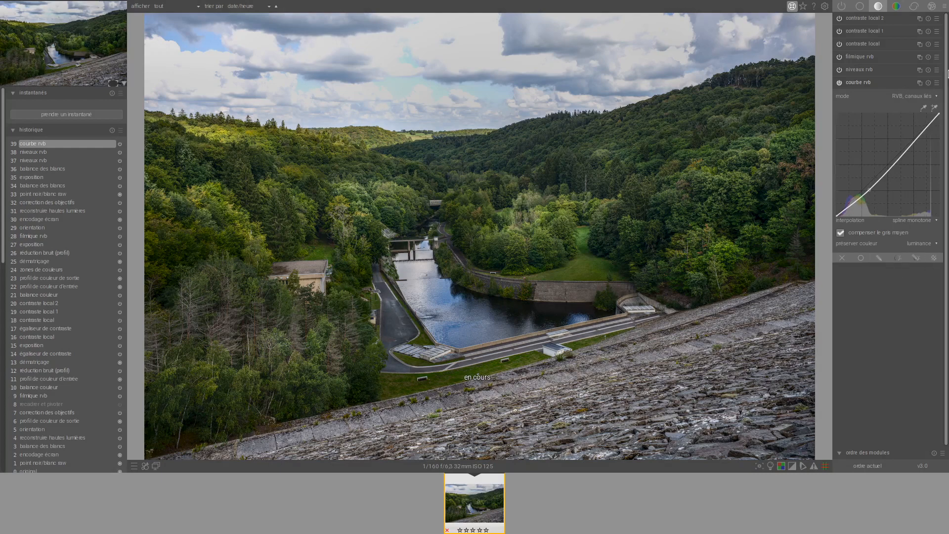
# Reset courbe rvb and pull its lower tones slightly down, limited to a drawn brush mask painted across the upper forest slopes.
pyautogui.click(927, 82)
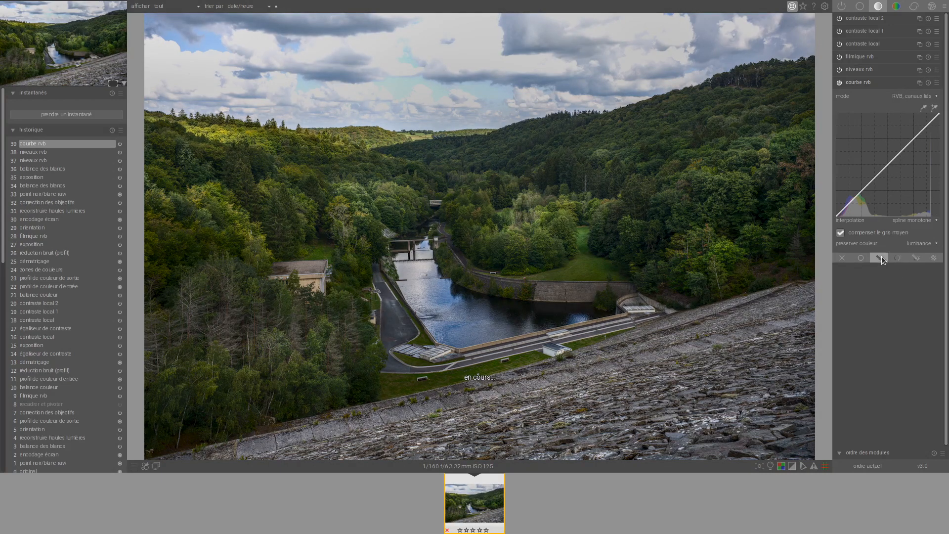
pyautogui.click(880, 257)
pyautogui.click(890, 325)
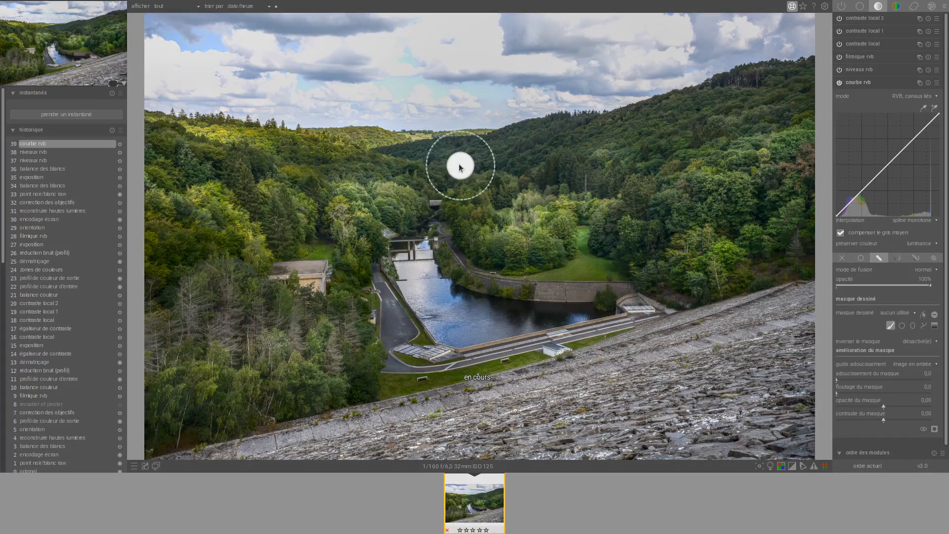
pyautogui.moveTo(392, 155)
pyautogui.mouseDown()
pyautogui.moveTo(597, 137)
pyautogui.moveTo(808, 92)
pyautogui.moveTo(654, 127)
pyautogui.moveTo(574, 159)
pyautogui.moveTo(432, 160)
pyautogui.moveTo(299, 143)
pyautogui.moveTo(226, 154)
pyautogui.moveTo(141, 134)
pyautogui.mouseUp()
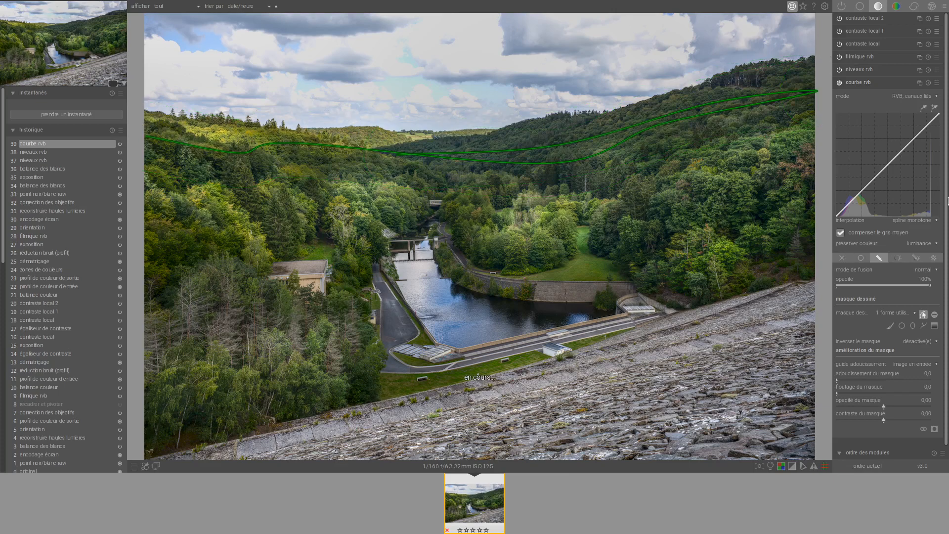
pyautogui.moveTo(861, 193); pyautogui.dragTo(865, 195)
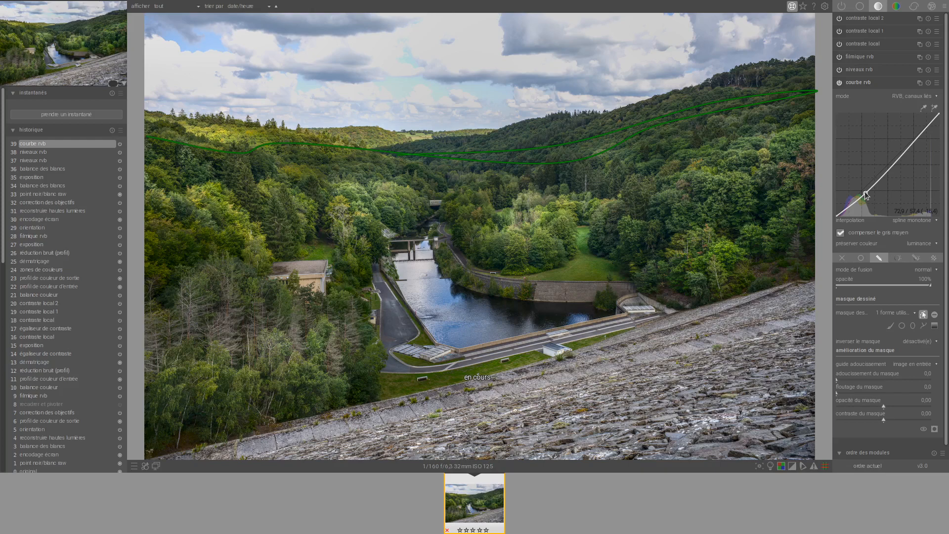
pyautogui.moveTo(865, 195); pyautogui.dragTo(863, 195)
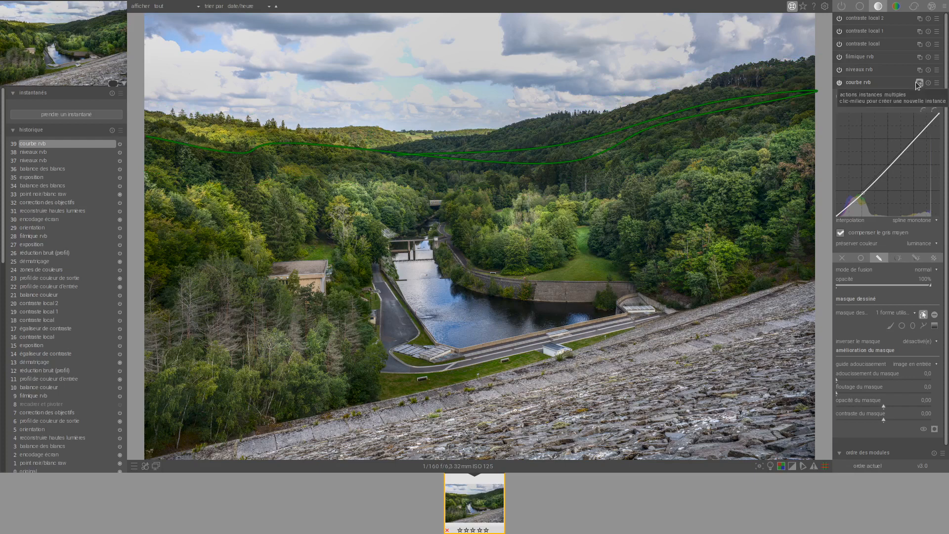
# Create a new instance of exposition and paint a drawn brush mask over the whole cloudy sky.
pyautogui.click(861, 6)
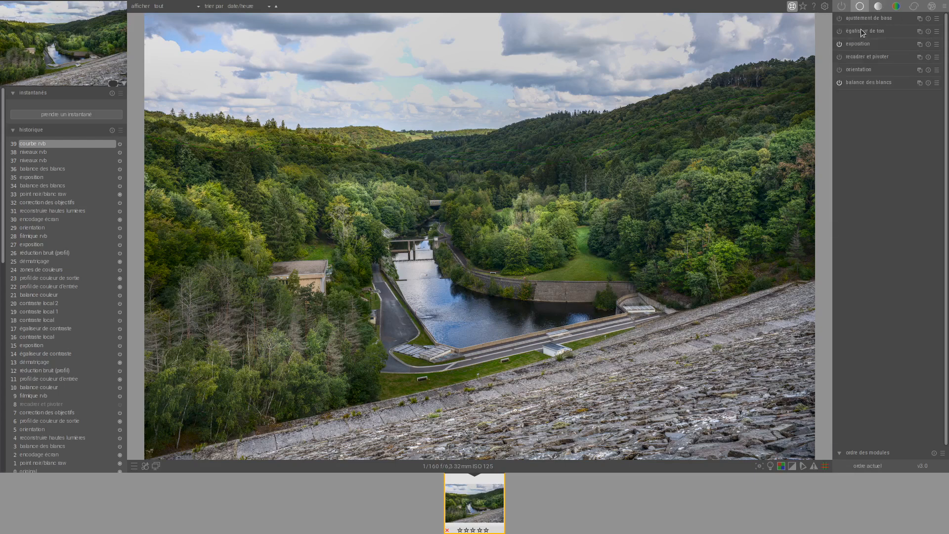
pyautogui.click(918, 45)
pyautogui.click(909, 51)
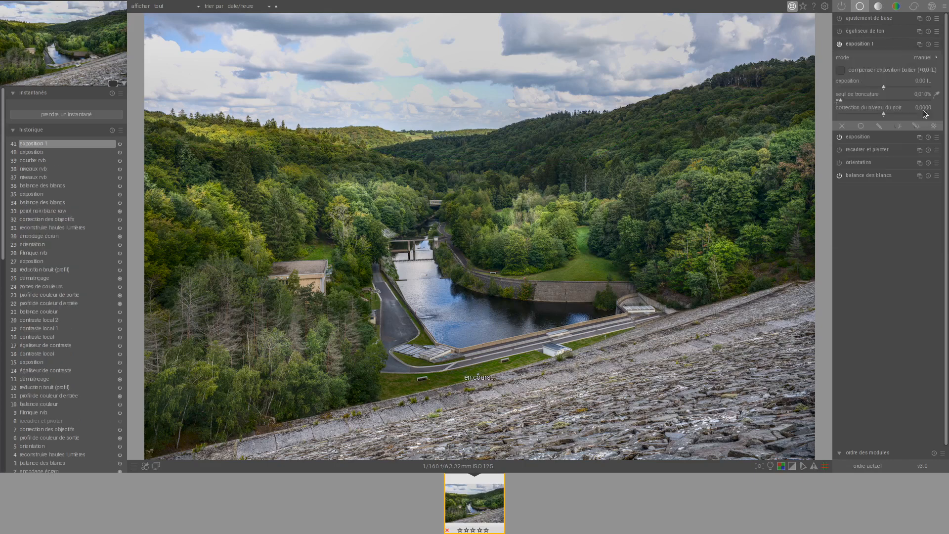
pyautogui.click(878, 127)
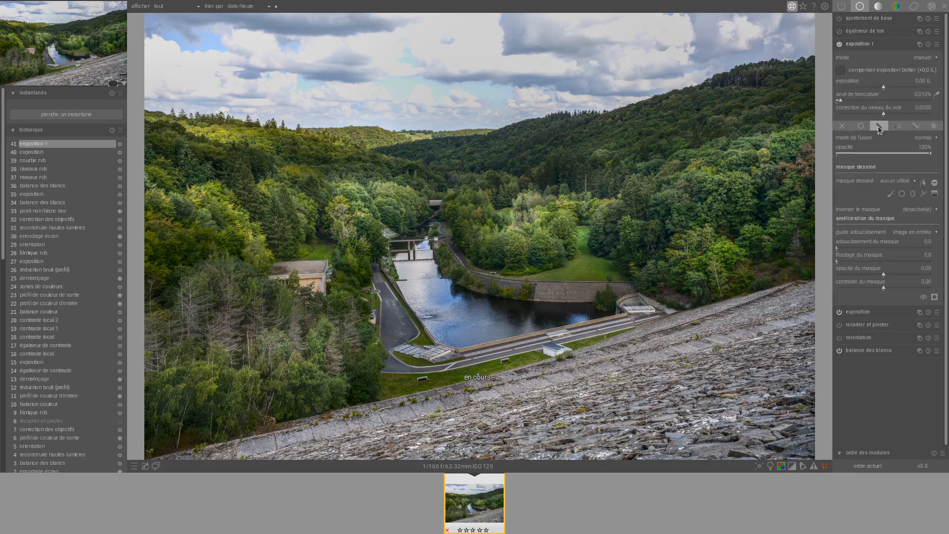
pyautogui.click(891, 195)
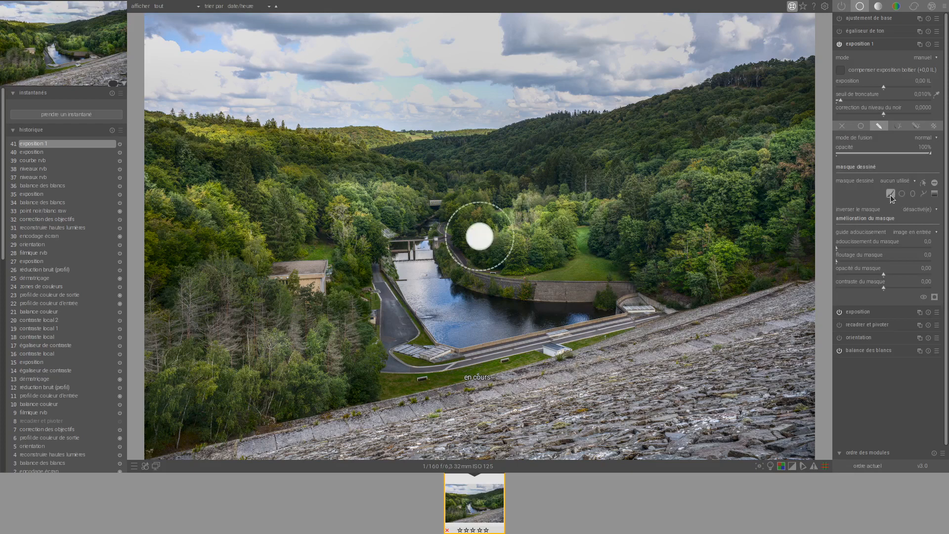
pyautogui.moveTo(158, 89)
pyautogui.mouseDown()
pyautogui.moveTo(351, 106)
pyautogui.moveTo(296, 107)
pyautogui.moveTo(456, 106)
pyautogui.moveTo(404, 112)
pyautogui.moveTo(417, 114)
pyautogui.moveTo(812, 36)
pyautogui.moveTo(636, 48)
pyautogui.moveTo(496, 81)
pyautogui.moveTo(135, 66)
pyautogui.moveTo(384, 104)
pyautogui.moveTo(558, 93)
pyautogui.moveTo(336, 84)
pyautogui.moveTo(117, 41)
pyautogui.moveTo(521, 68)
pyautogui.moveTo(811, 14)
pyautogui.moveTo(158, 4)
pyautogui.moveTo(131, 27)
pyautogui.moveTo(526, 36)
pyautogui.moveTo(353, 10)
pyautogui.moveTo(224, 15)
pyautogui.moveTo(169, 41)
pyautogui.moveTo(484, 68)
pyautogui.moveTo(500, 66)
pyautogui.moveTo(416, 48)
pyautogui.moveTo(134, 35)
pyautogui.moveTo(296, 46)
pyautogui.moveTo(565, 32)
pyautogui.moveTo(762, 5)
pyautogui.mouseUp()
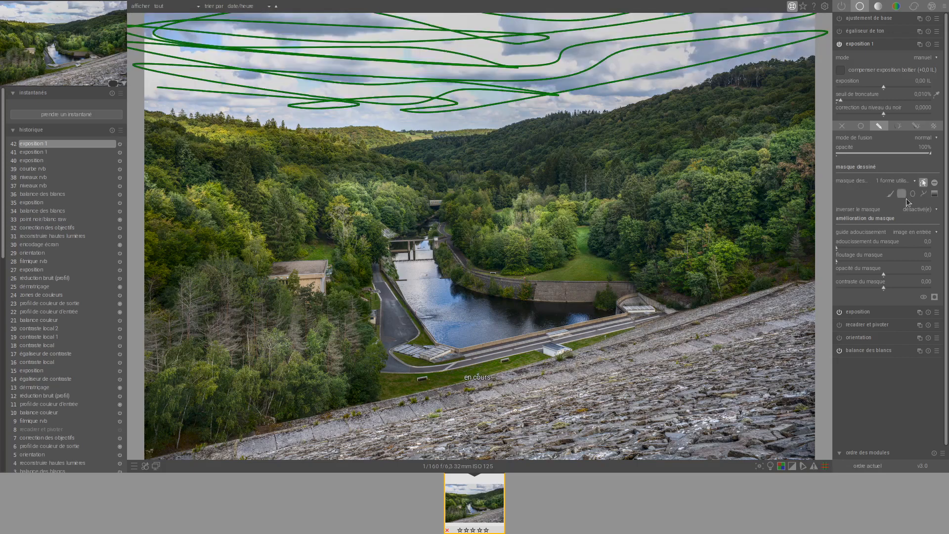
# Hide the mask outline, set the sky mask's adoucissement du masque to 46,6 and lower the exposition to -0,88 IL.
pyautogui.click(923, 182)
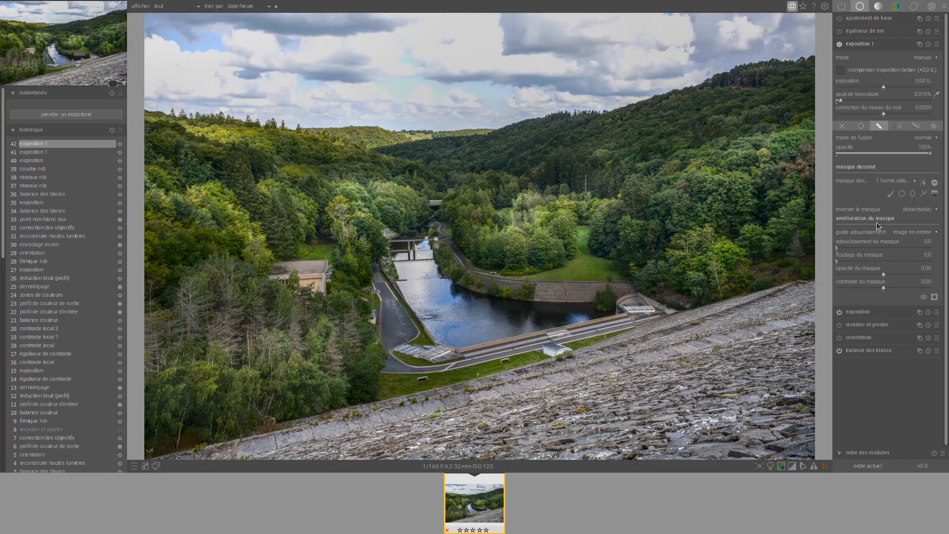
pyautogui.click(853, 247)
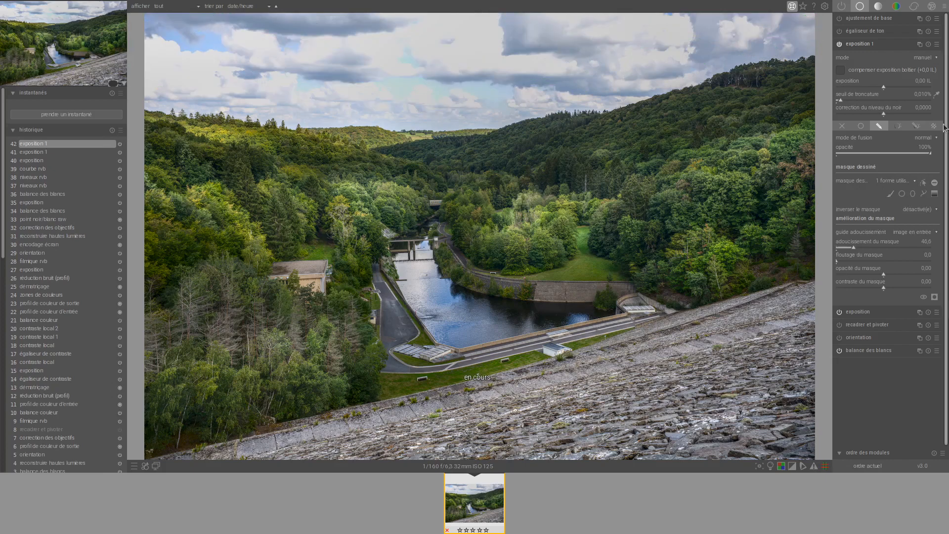
pyautogui.click(870, 87)
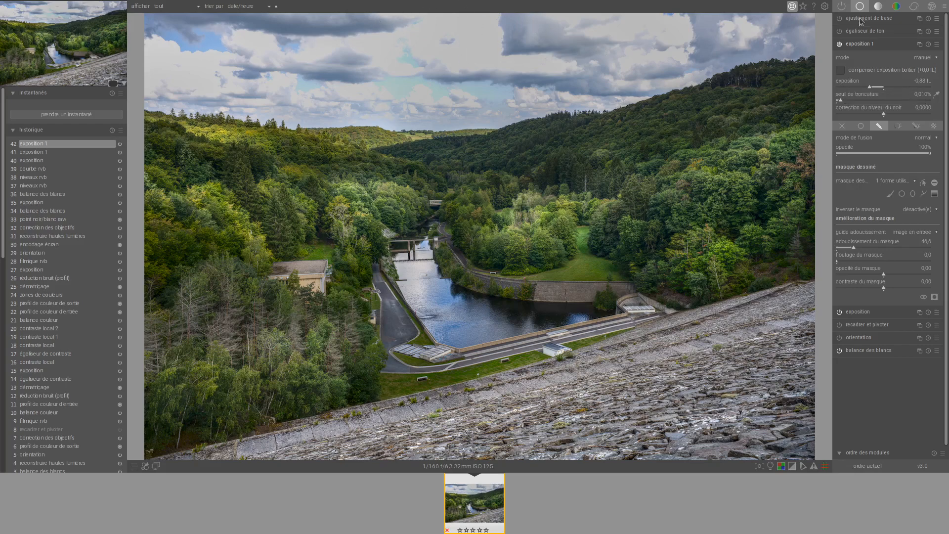
# Try a seuil de troncature of 1,308 in reconstruire hautes lumières and settle it at 1,086.
pyautogui.click(842, 7)
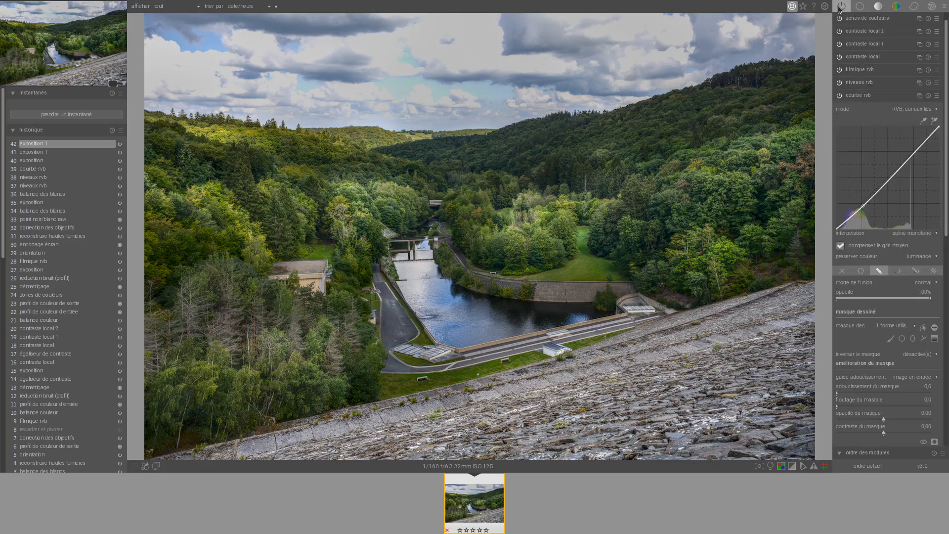
pyautogui.scroll(-3, 861, 95)
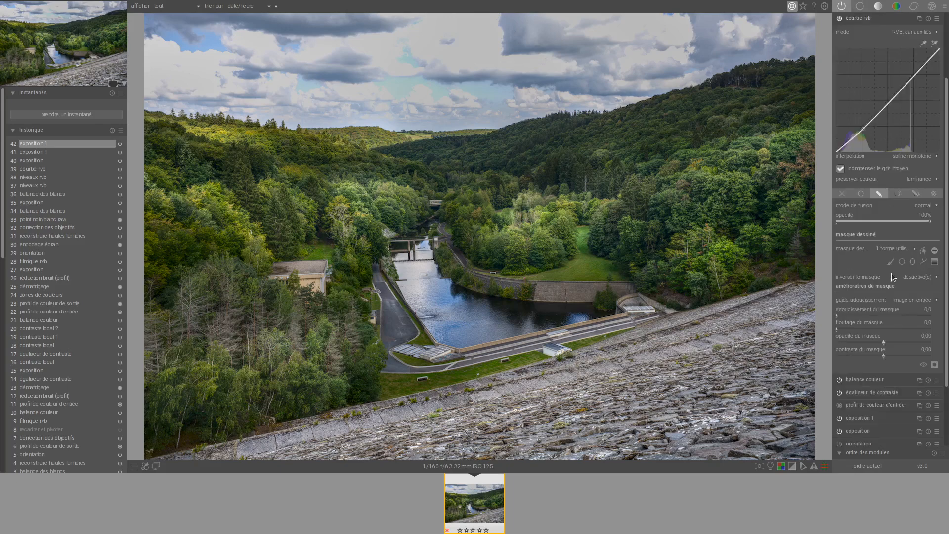
pyautogui.click(858, 16)
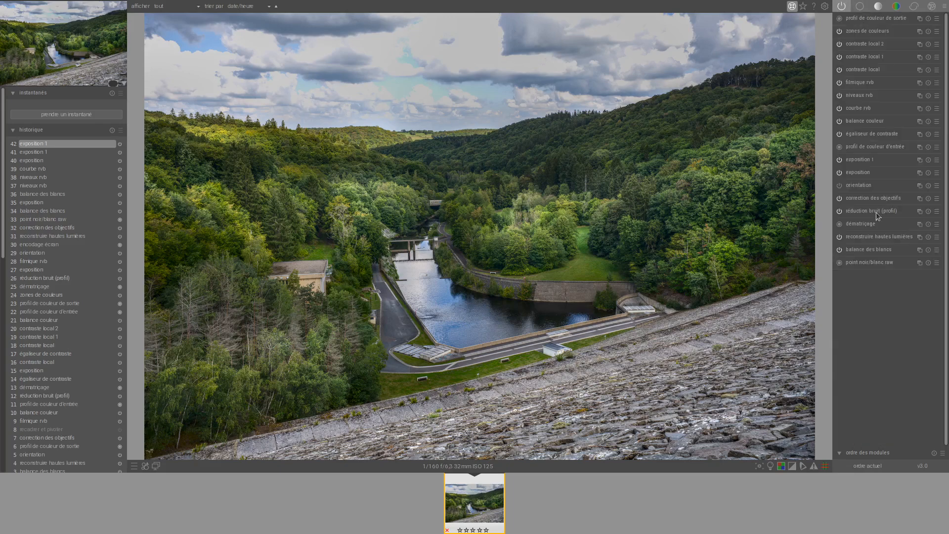
pyautogui.click(885, 237)
pyautogui.moveTo(885, 264); pyautogui.dragTo(891, 268)
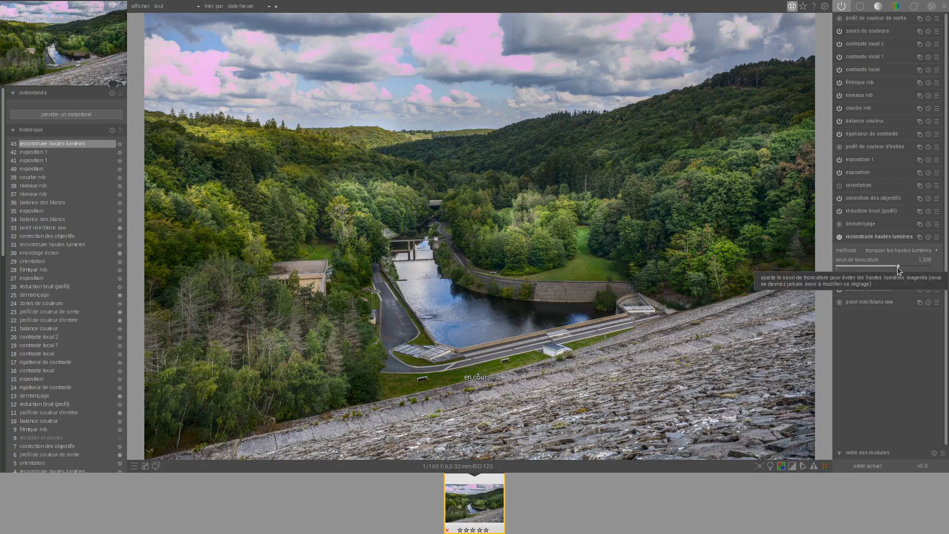
pyautogui.moveTo(897, 268); pyautogui.dragTo(886, 266)
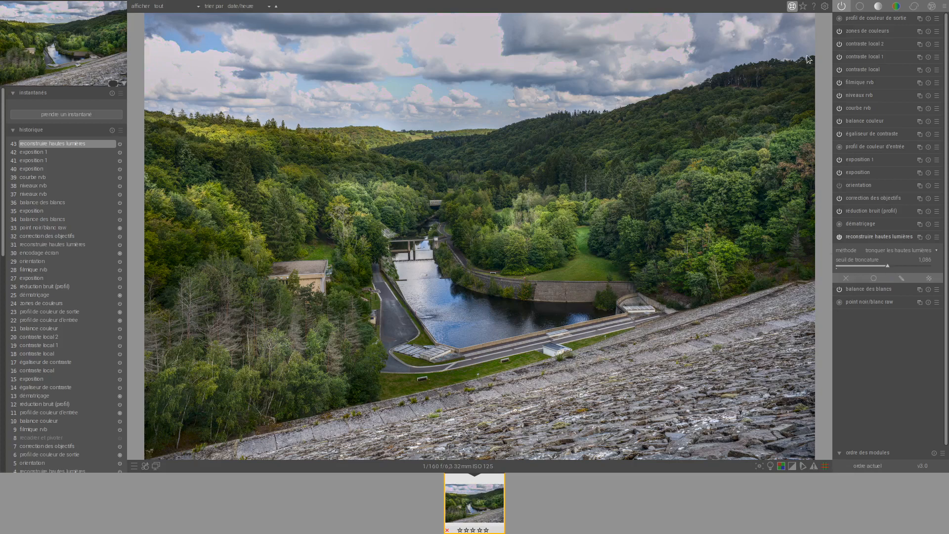
# Apply the zones-lumierres-chaudes preset to the coloriser module.
pyautogui.click(932, 6)
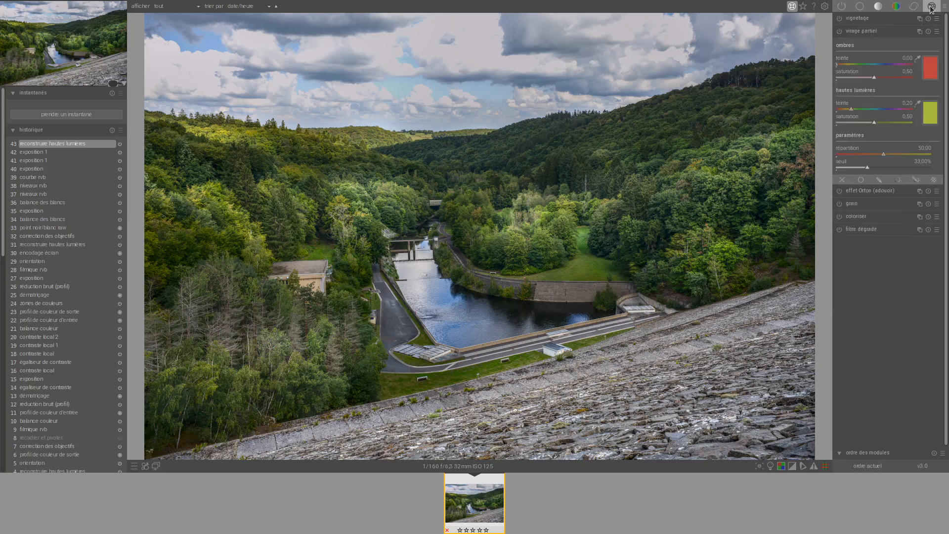
pyautogui.click(861, 32)
pyautogui.click(863, 70)
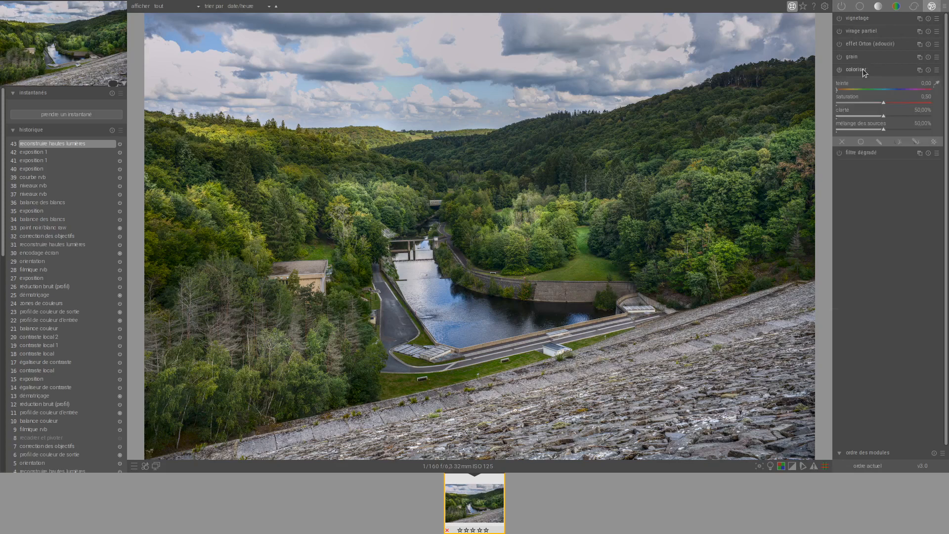
pyautogui.click(936, 70)
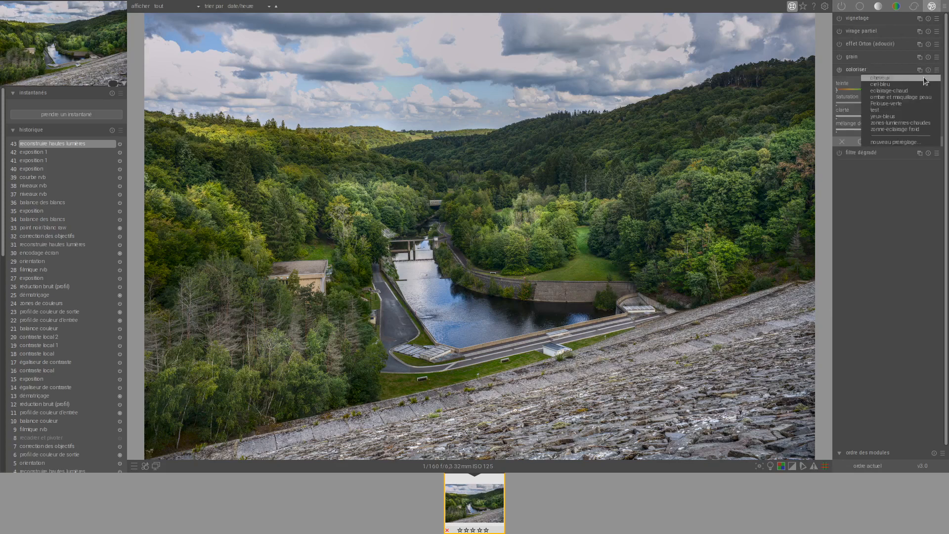
pyautogui.click(931, 123)
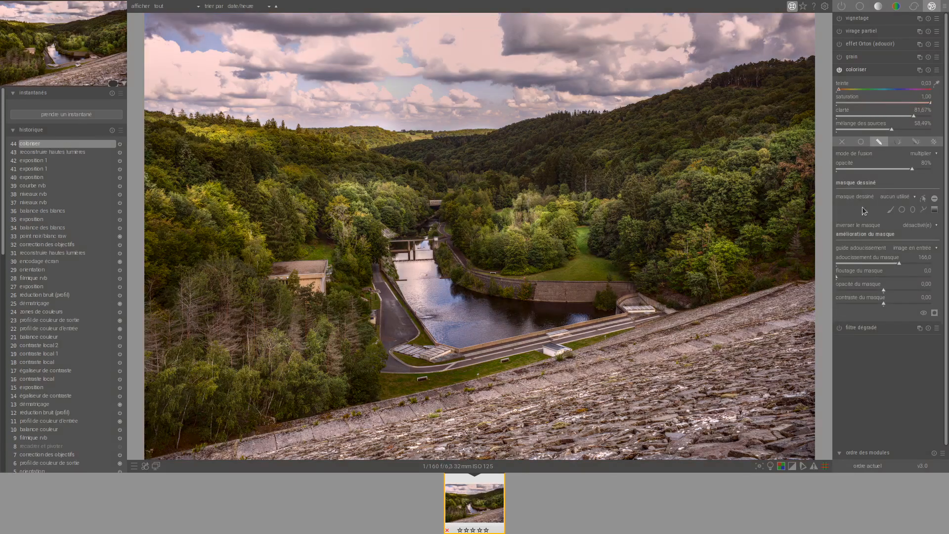
# Paint a brush mask for coloriser back and forth over the stone slope of the dam.
pyautogui.click(891, 209)
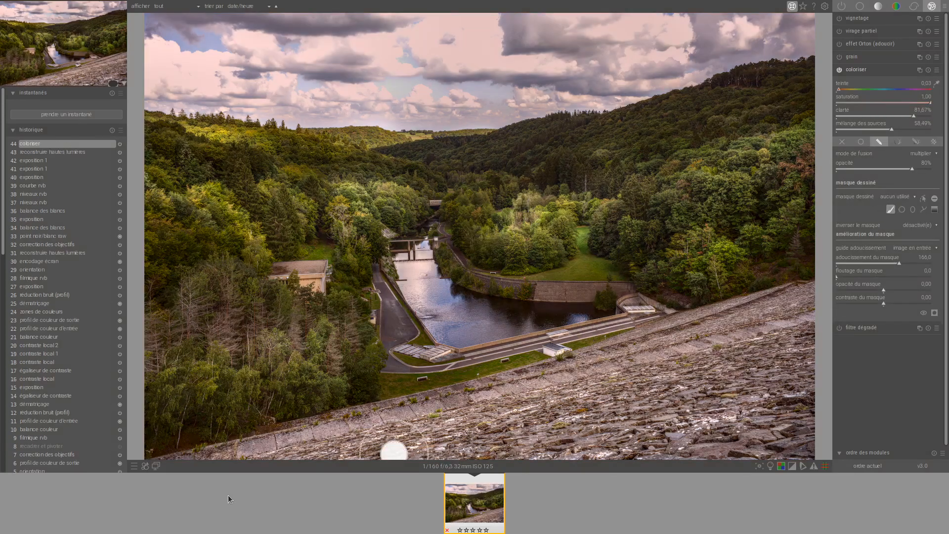
pyautogui.moveTo(271, 446)
pyautogui.mouseDown()
pyautogui.moveTo(503, 398)
pyautogui.moveTo(856, 288)
pyautogui.mouseUp()
pyautogui.moveTo(381, 445)
pyautogui.mouseDown()
pyautogui.moveTo(523, 406)
pyautogui.moveTo(830, 296)
pyautogui.mouseUp()
pyautogui.moveTo(406, 507)
pyautogui.mouseDown()
pyautogui.moveTo(853, 327)
pyautogui.moveTo(836, 392)
pyautogui.moveTo(803, 396)
pyautogui.moveTo(786, 417)
pyautogui.moveTo(726, 440)
pyautogui.moveTo(822, 313)
pyautogui.mouseUp()
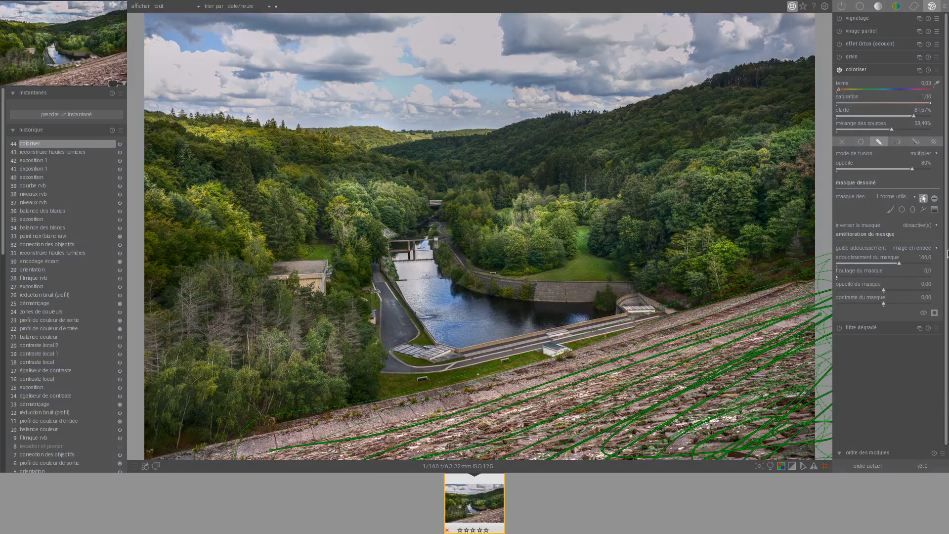
# Add four brush strokes to the coloriser mask: bare trees on the lower left, right forest slope, upper-left trees and trees beside the bridge.
pyautogui.click(890, 209)
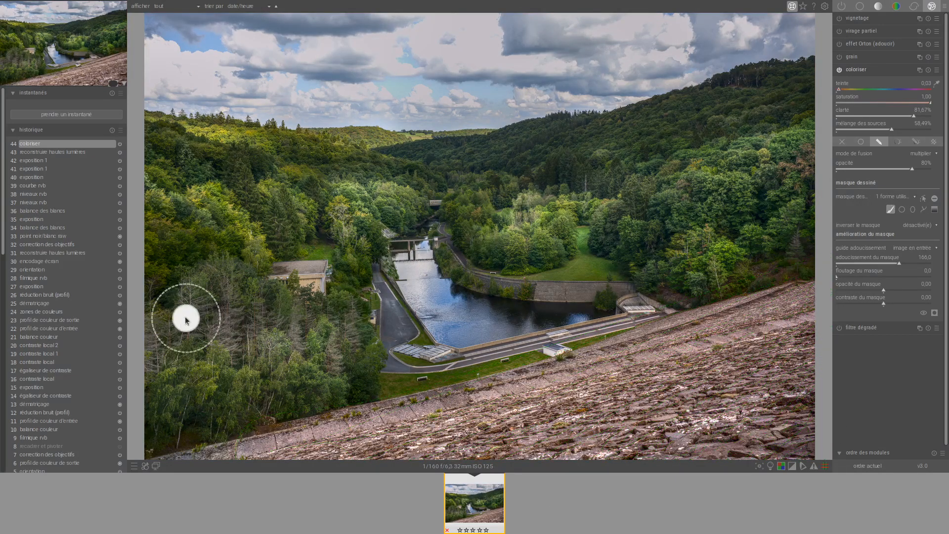
pyautogui.moveTo(153, 334)
pyautogui.mouseDown()
pyautogui.moveTo(198, 314)
pyautogui.moveTo(331, 328)
pyautogui.mouseUp()
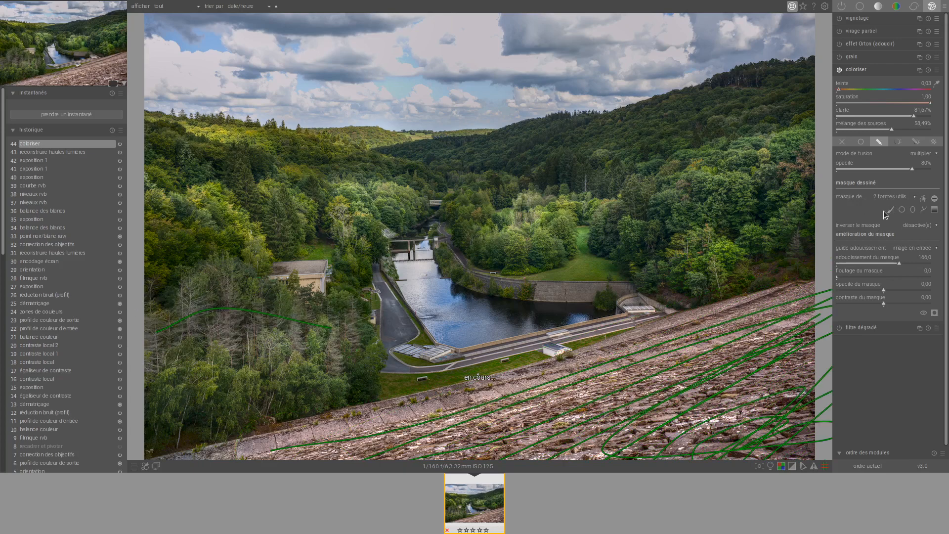
pyautogui.click(890, 209)
pyautogui.moveTo(669, 178)
pyautogui.mouseDown()
pyautogui.moveTo(777, 157)
pyautogui.moveTo(521, 226)
pyautogui.mouseUp()
pyautogui.click(890, 209)
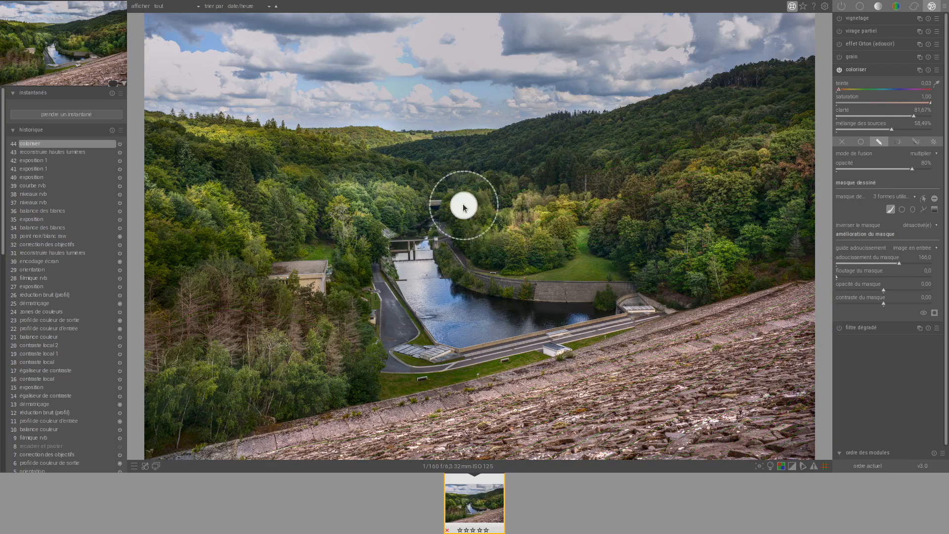
pyautogui.moveTo(176, 186); pyautogui.dragTo(256, 242)
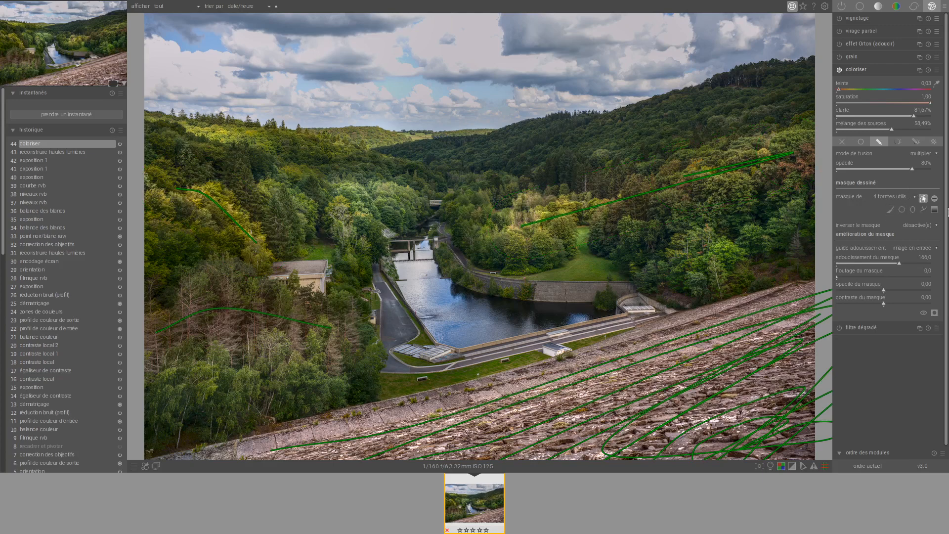
pyautogui.click(890, 209)
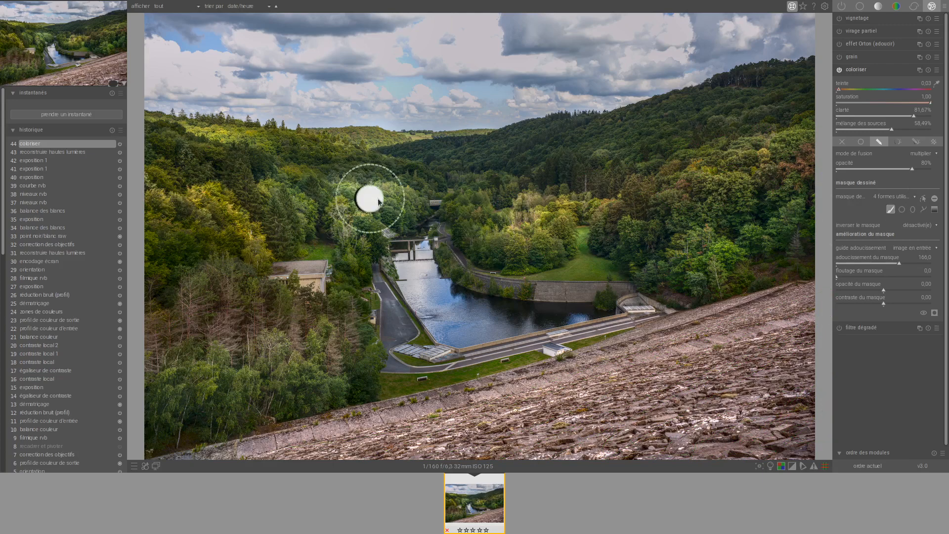
pyautogui.moveTo(378, 201); pyautogui.dragTo(411, 205)
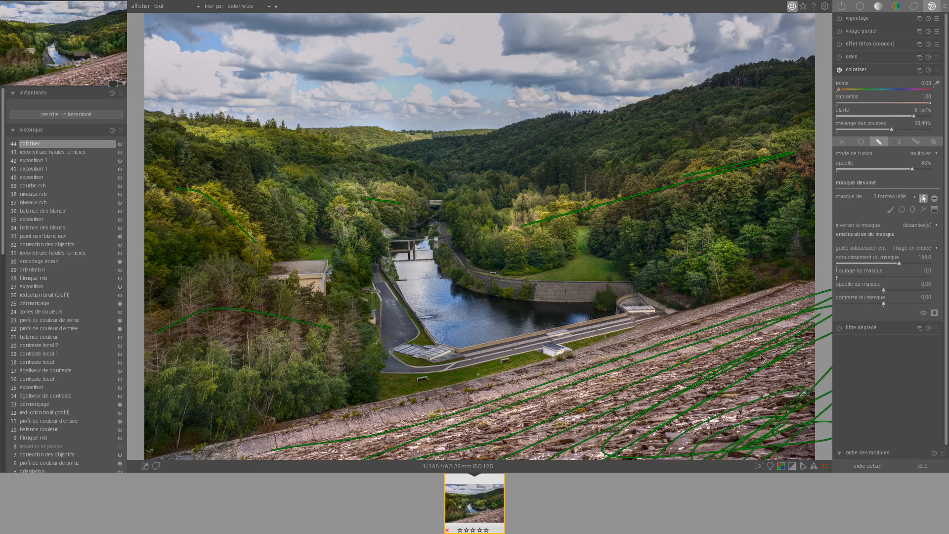
# Set coloriser's opacité to 64% and teinte to 0,05 with the mask outlines hidden, and compare the photo with the module off and on.
pyautogui.click(897, 168)
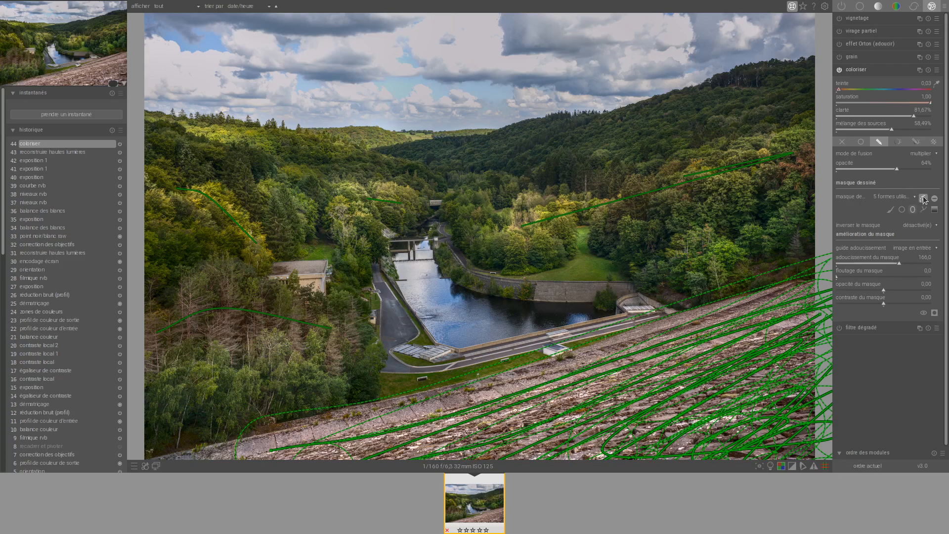
pyautogui.click(923, 199)
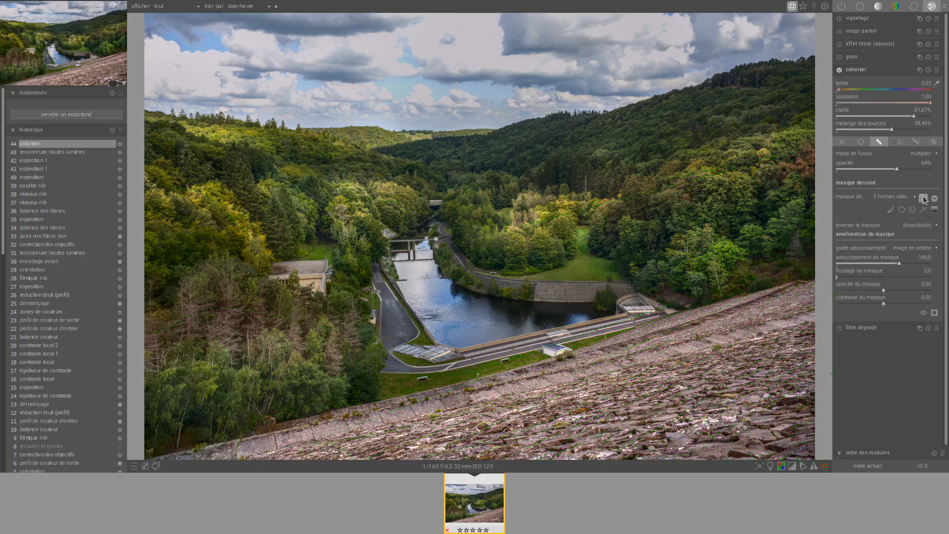
pyautogui.click(840, 90)
pyautogui.click(840, 69)
pyautogui.click(841, 70)
# Create a new instance of the coloriser module and apply the zonne-eclairage froid preset to it.
pyautogui.click(920, 70)
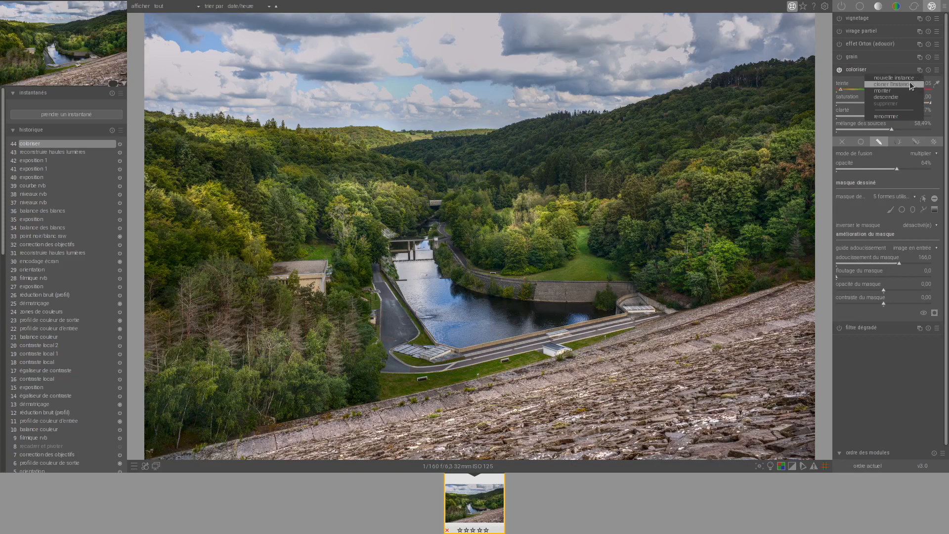
pyautogui.click(905, 79)
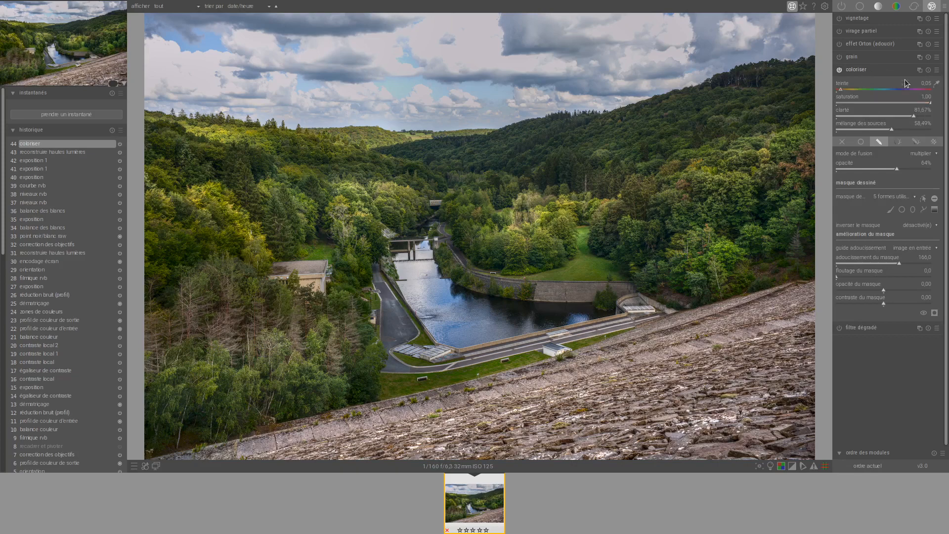
pyautogui.click(937, 69)
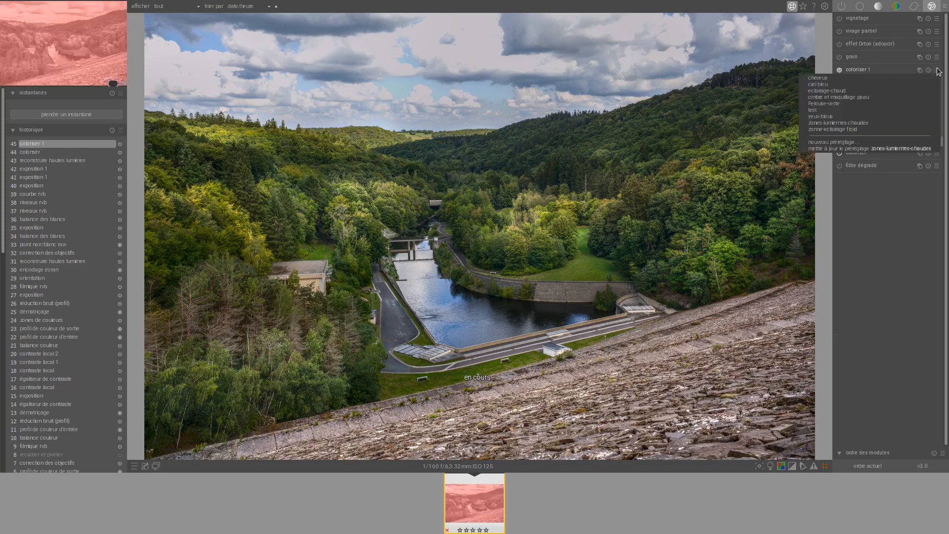
pyautogui.click(891, 129)
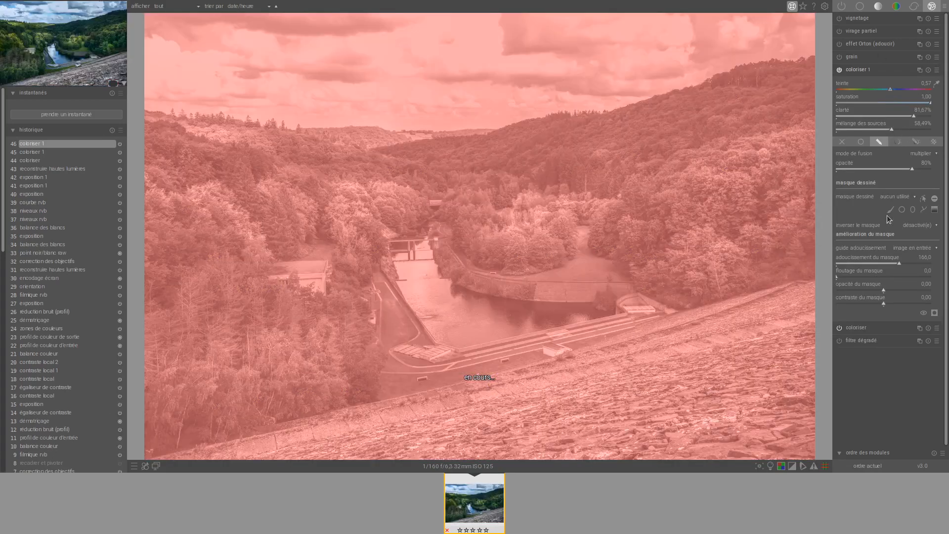
pyautogui.click(937, 70)
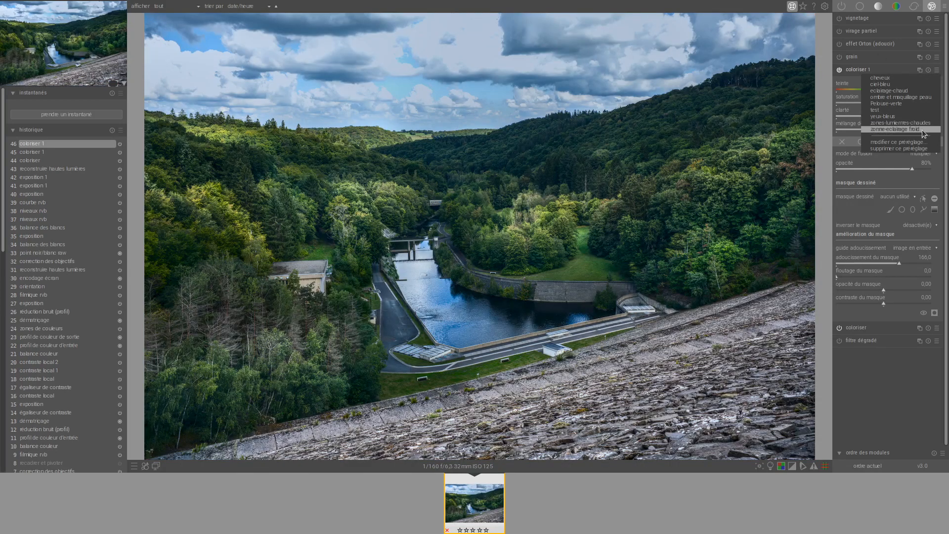
pyautogui.click(923, 130)
# Paint brush masks for the new coloriser instance: one stroke along the river water and one back and forth over the cloudy sky.
pyautogui.click(890, 209)
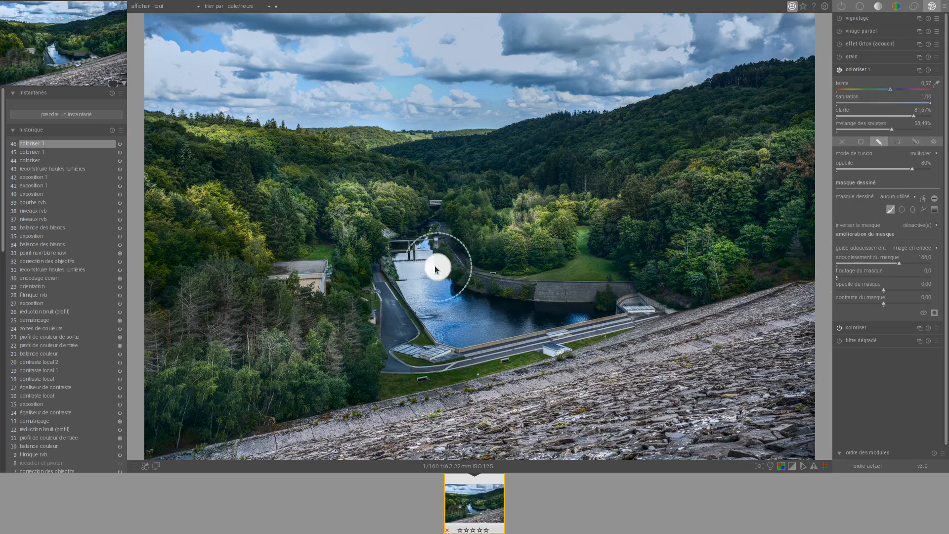
pyautogui.moveTo(415, 259)
pyautogui.mouseDown()
pyautogui.moveTo(429, 296)
pyautogui.moveTo(470, 323)
pyautogui.moveTo(542, 315)
pyautogui.mouseUp()
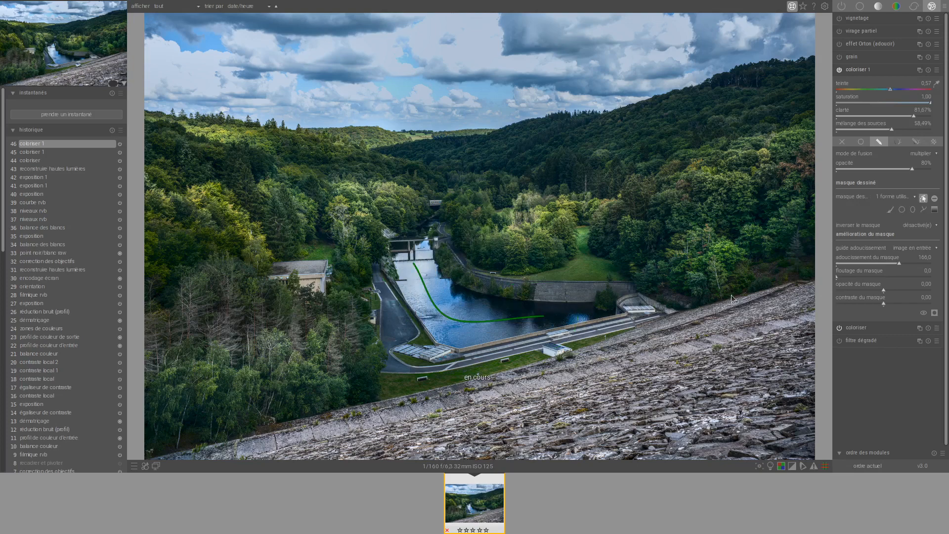
pyautogui.click(890, 209)
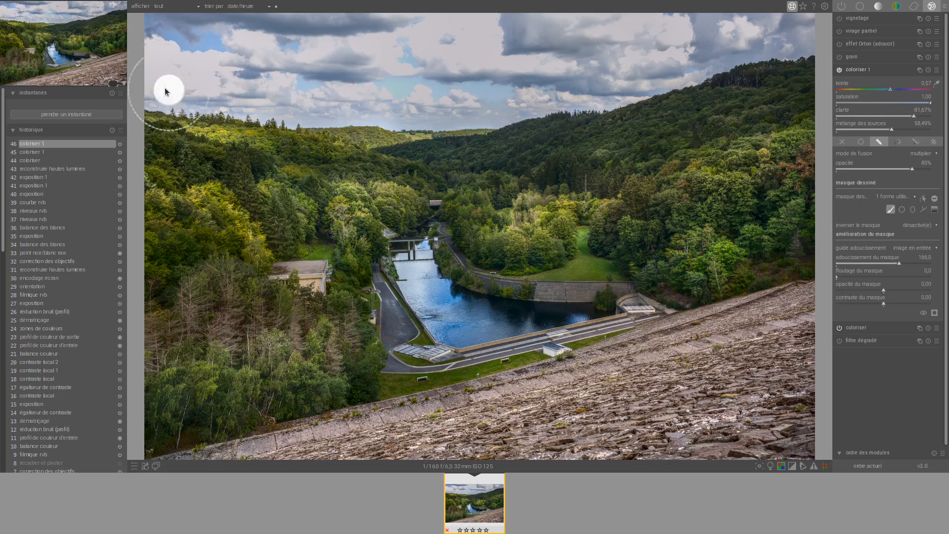
pyautogui.moveTo(158, 81)
pyautogui.mouseDown()
pyautogui.moveTo(427, 94)
pyautogui.moveTo(790, 32)
pyautogui.moveTo(692, 32)
pyautogui.moveTo(278, 73)
pyautogui.moveTo(211, 54)
pyautogui.moveTo(113, 51)
pyautogui.moveTo(471, 47)
pyautogui.moveTo(708, 18)
pyautogui.moveTo(372, 3)
pyautogui.moveTo(269, 20)
pyautogui.moveTo(81, 5)
pyautogui.moveTo(432, 30)
pyautogui.mouseUp()
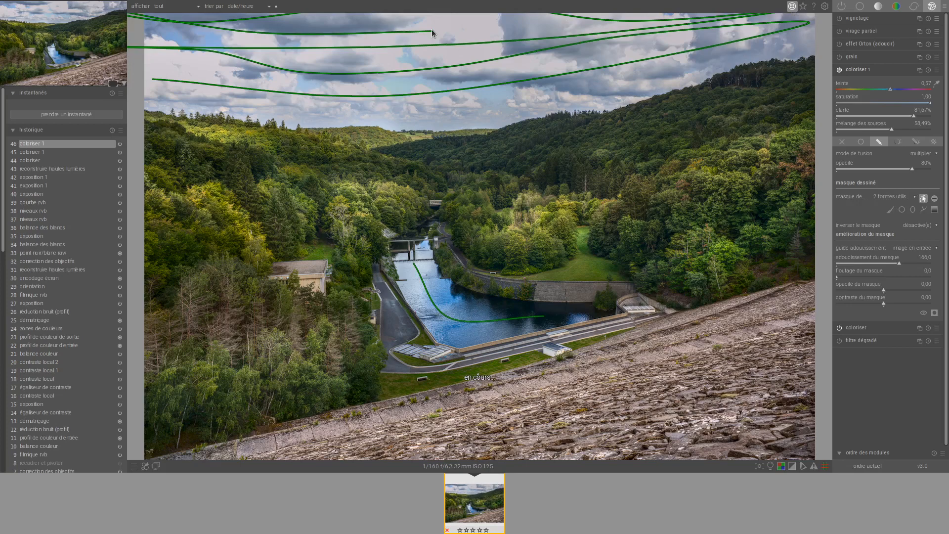